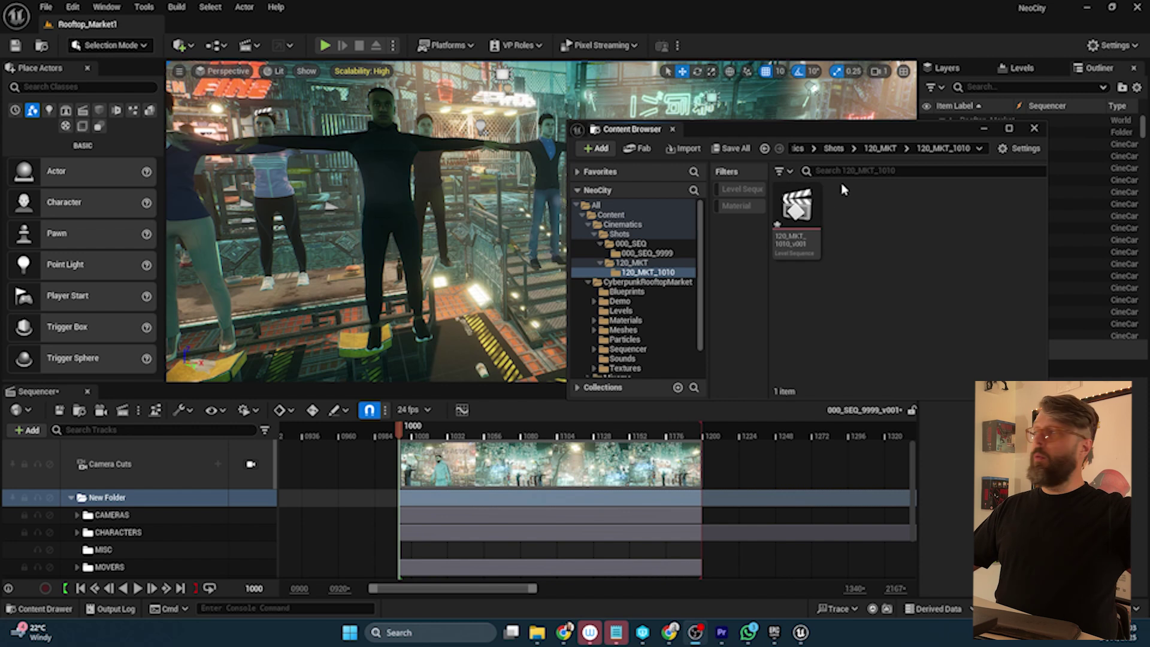
Step: In the 120_MKT_1010_v001 level sequence, add an empty spawnable Actor named MOVER and make two copies of it
{"action": "double_click", "coordinate": [810, 195]}
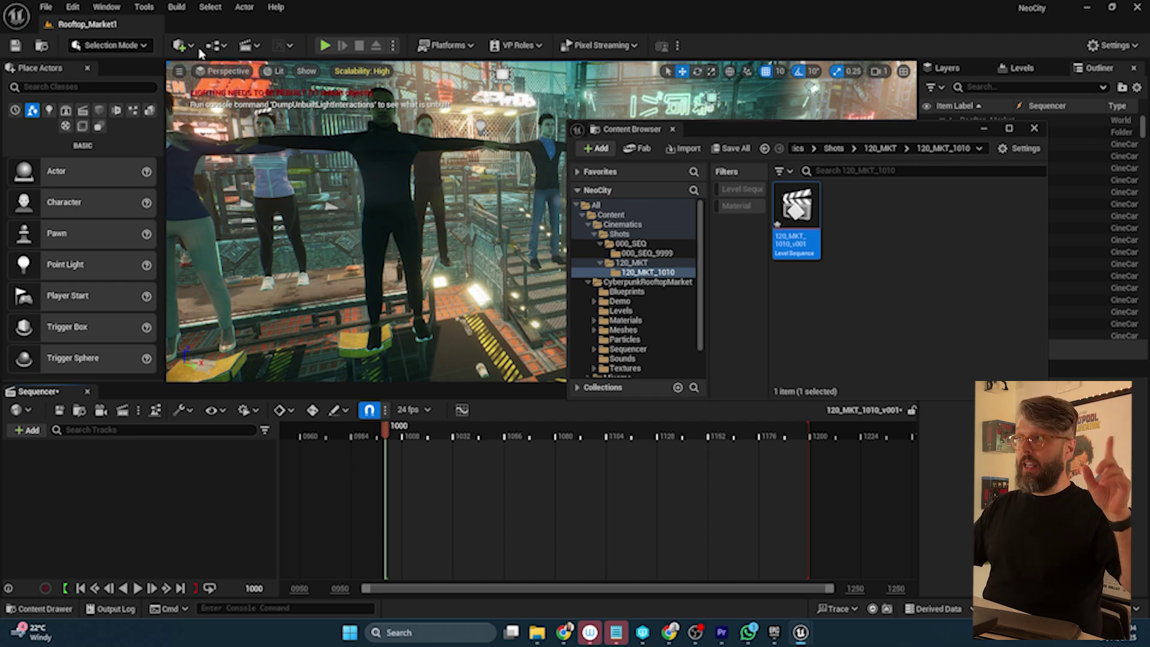
{"action": "left_click", "coordinate": [180, 45]}
{"action": "mouse_move", "coordinate": [219, 164]}
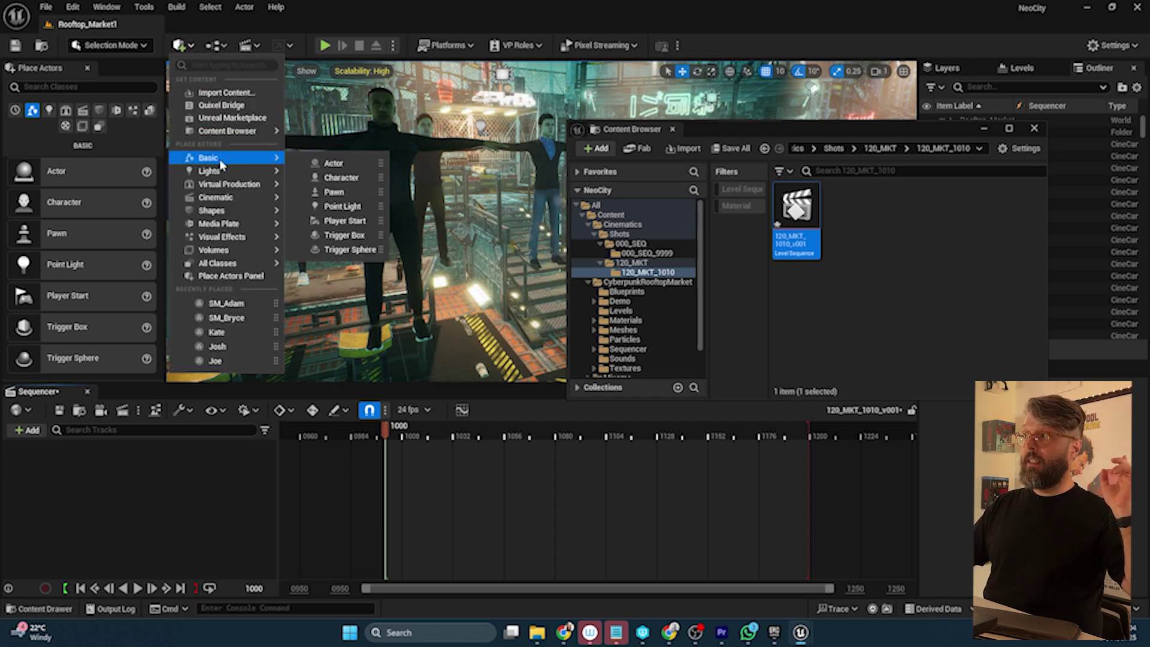
{"action": "left_click", "coordinate": [333, 164]}
{"action": "left_click_drag", "start_coordinate": [143, 488], "coordinate": [129, 512]}
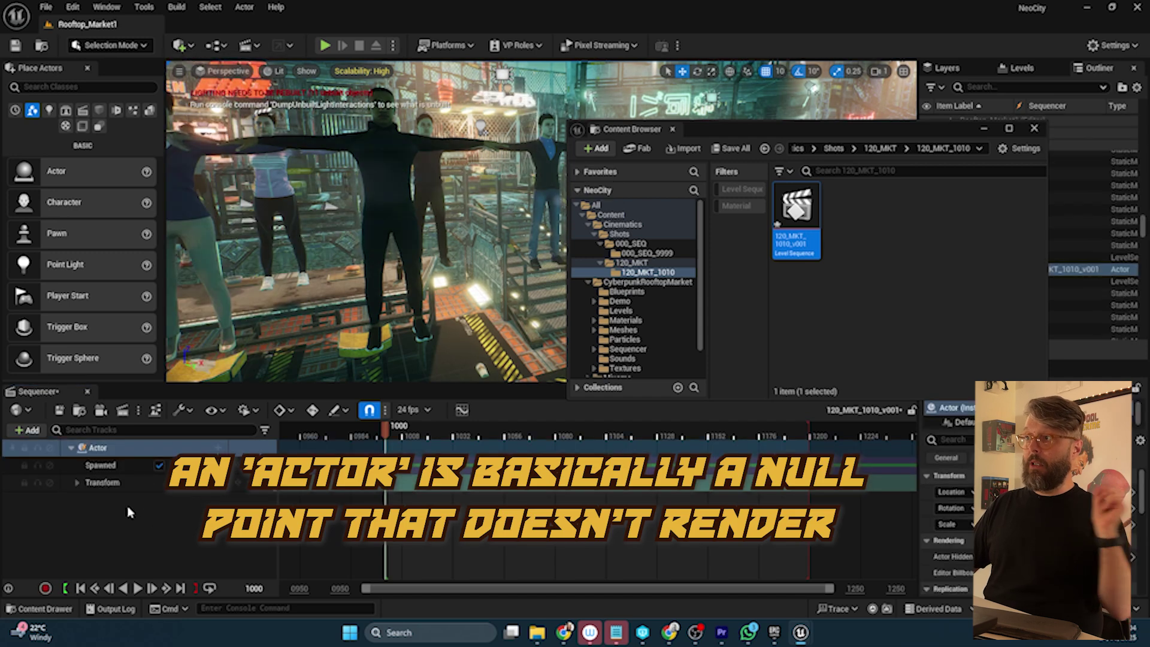
{"action": "double_click", "coordinate": [98, 449]}
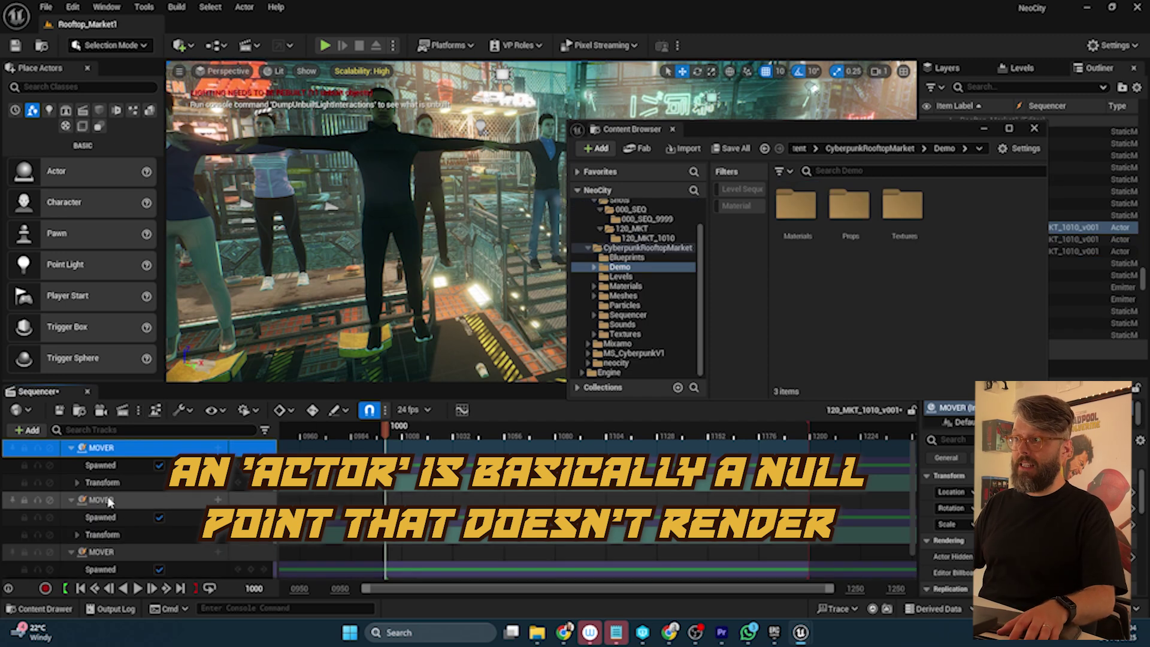
Step: Rename the second mover in the sequence MOVER_CHARACTER and the third one MOVER_CAMERA
{"action": "left_click", "coordinate": [108, 502]}
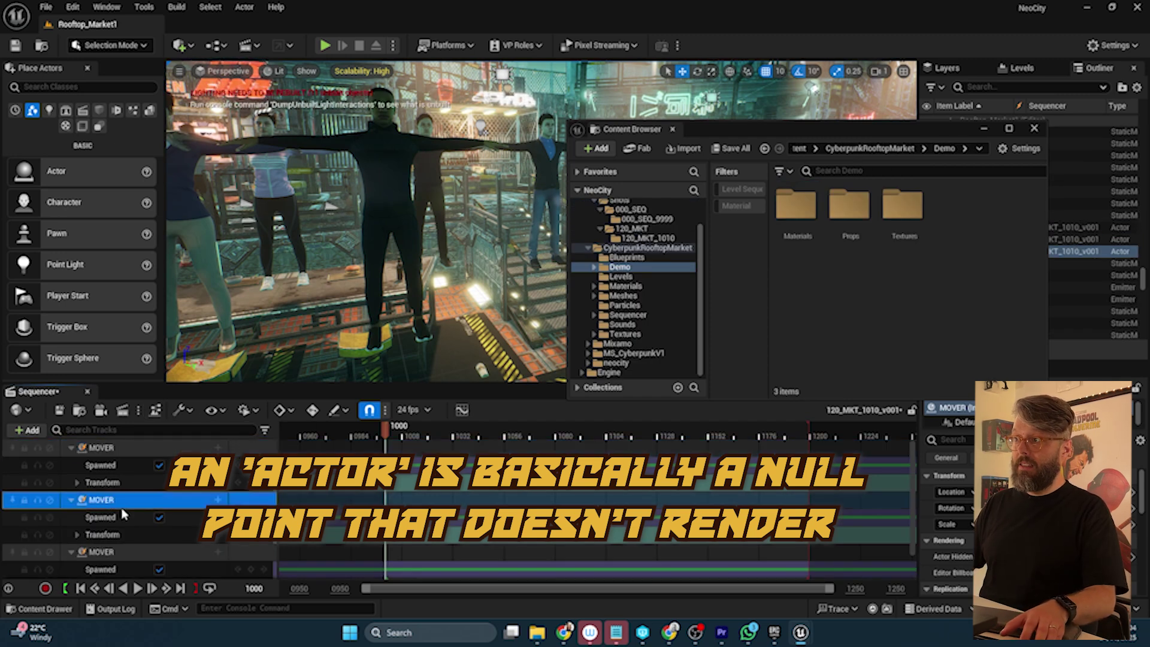
{"action": "double_click", "coordinate": [119, 499]}
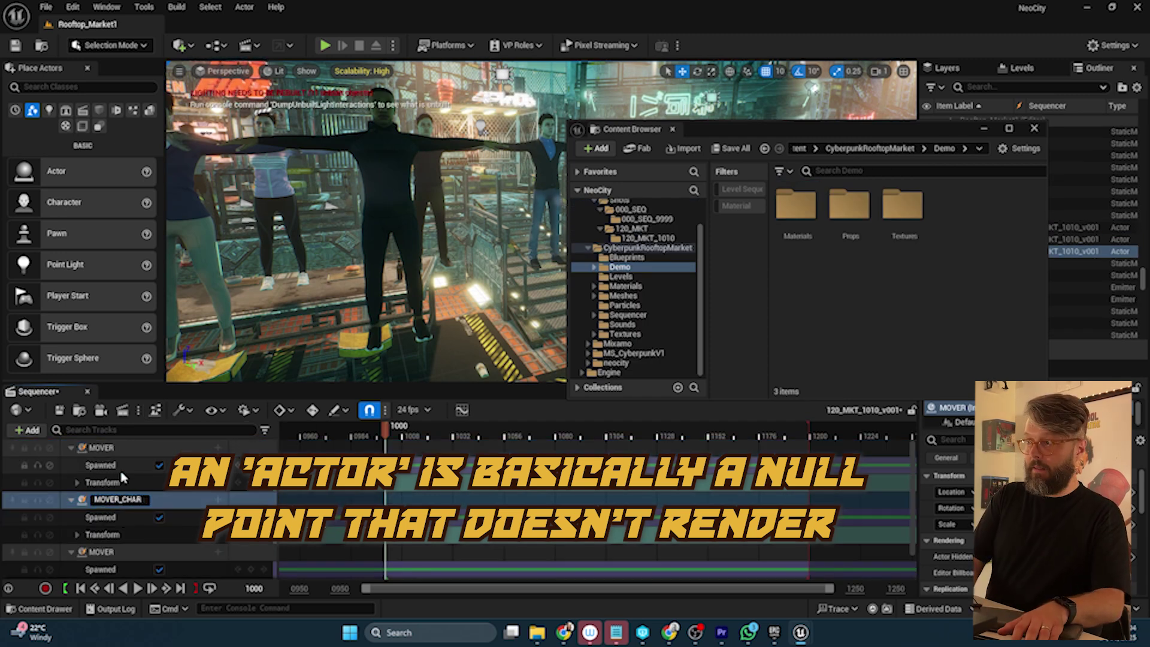
{"action": "type", "text": "_CHARACTER"}
{"action": "key", "text": "Return"}
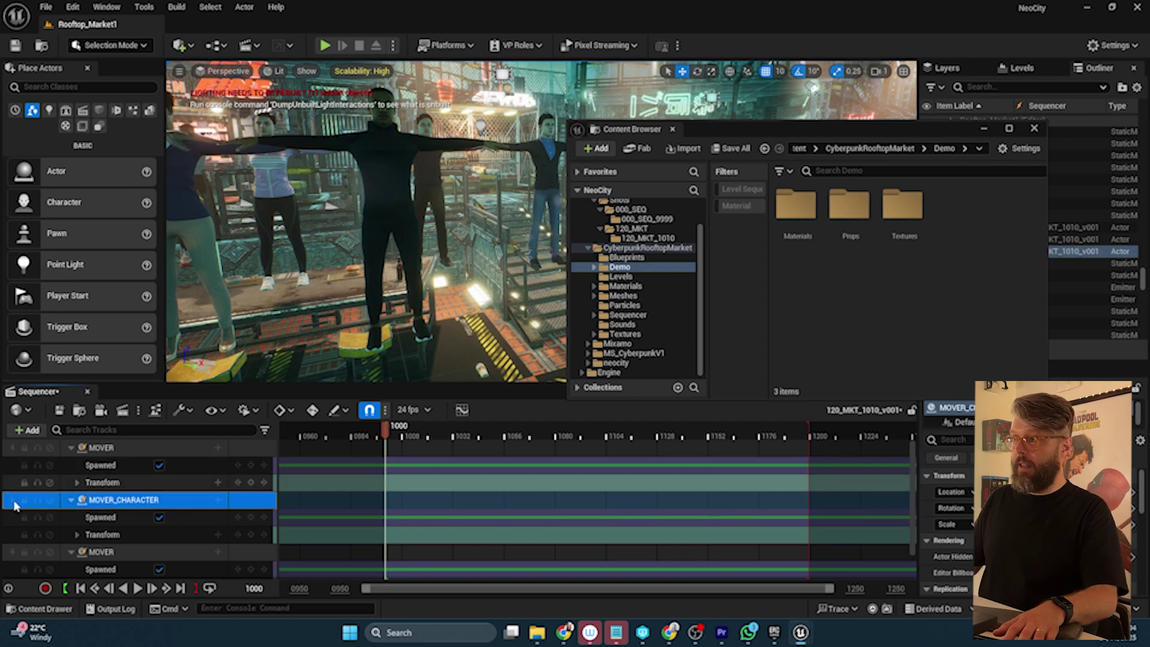
{"action": "left_click", "coordinate": [124, 555]}
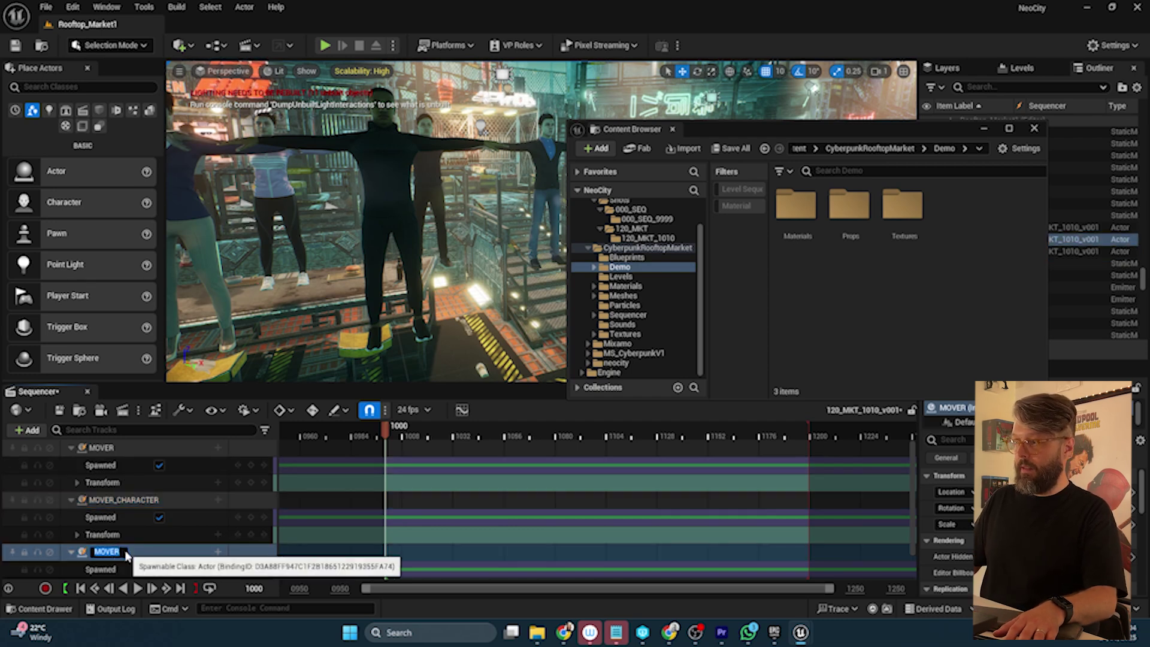
{"action": "double_click", "coordinate": [114, 552]}
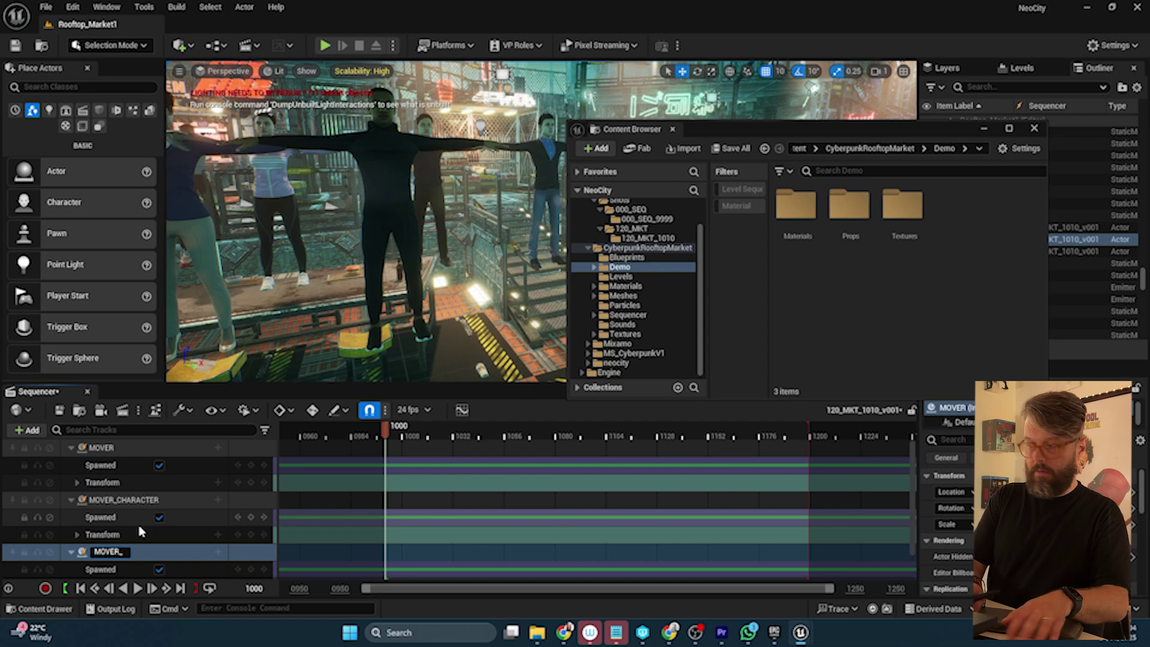
{"action": "type", "text": "_CAMERA"}
{"action": "key", "text": "Return"}
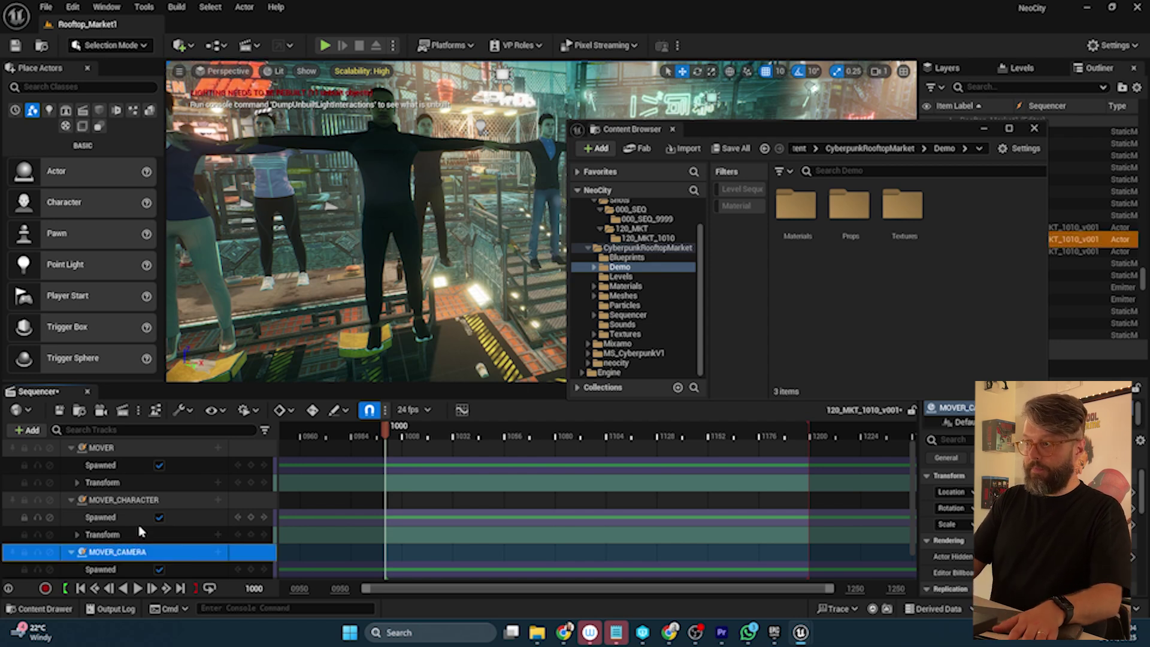
Step: Attach MOVER_CAMERA and MOVER_CHARACTER to the existing MOVER binding and collapse the three mover tracks
{"action": "left_click", "coordinate": [70, 553]}
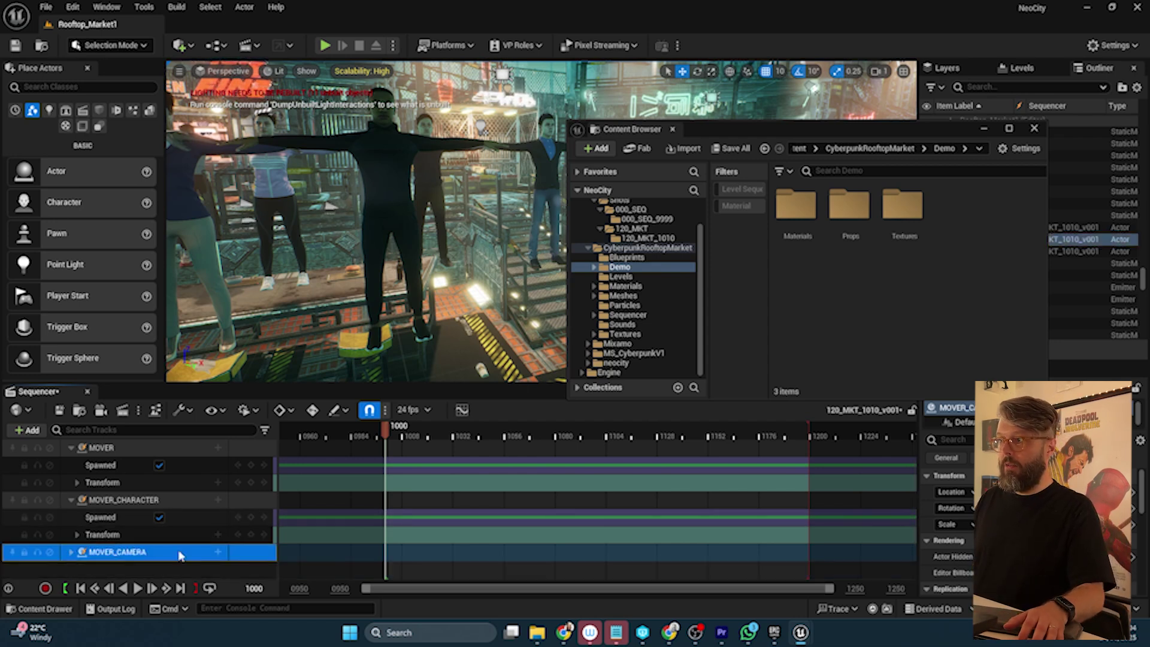
{"action": "left_click", "coordinate": [218, 551]}
{"action": "mouse_move", "coordinate": [239, 393]}
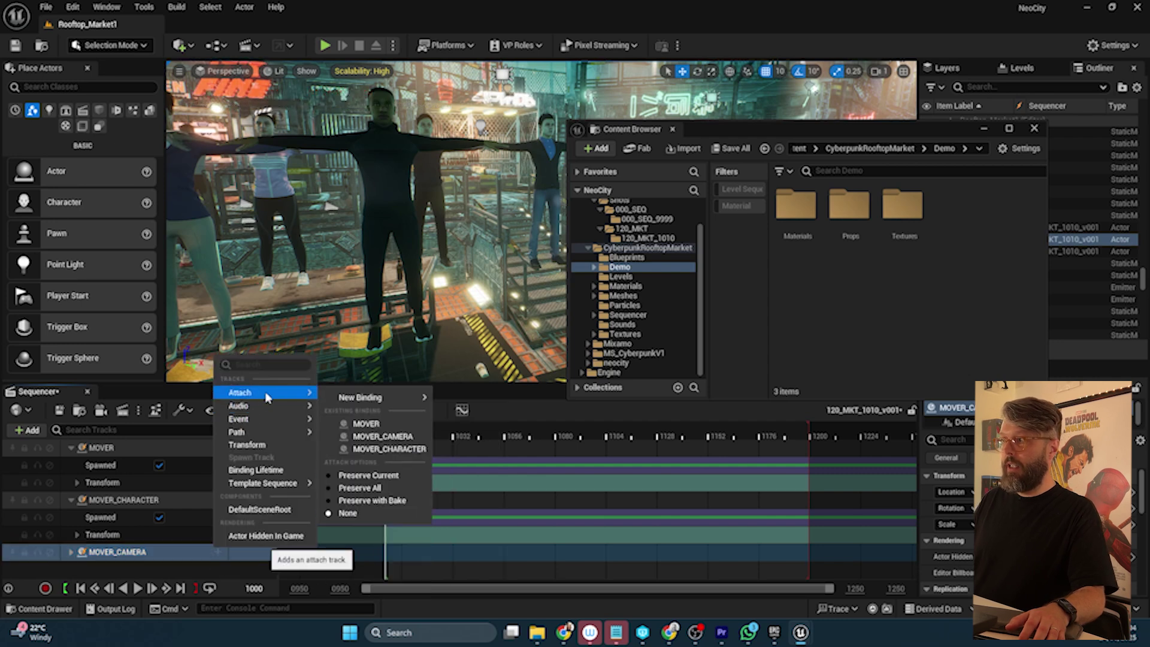
{"action": "left_click", "coordinate": [365, 423]}
{"action": "left_click", "coordinate": [217, 500]}
{"action": "mouse_move", "coordinate": [257, 340]}
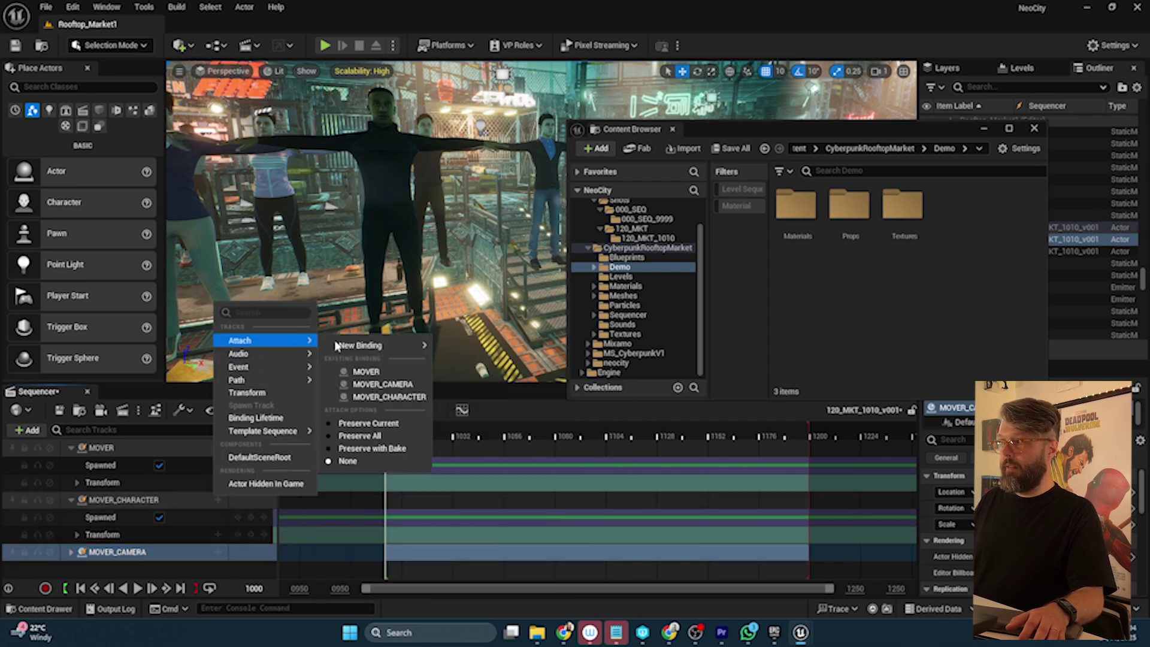
{"action": "left_click", "coordinate": [379, 371]}
{"action": "left_click", "coordinate": [70, 499]}
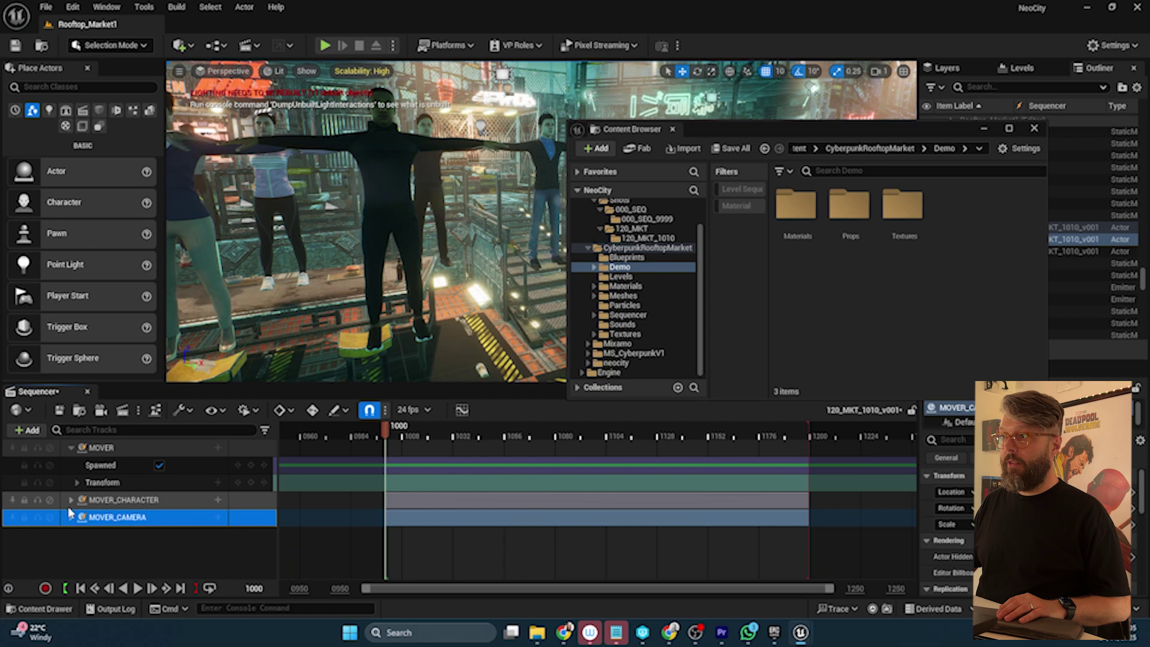
{"action": "left_click", "coordinate": [70, 448]}
{"action": "left_click", "coordinate": [102, 448]}
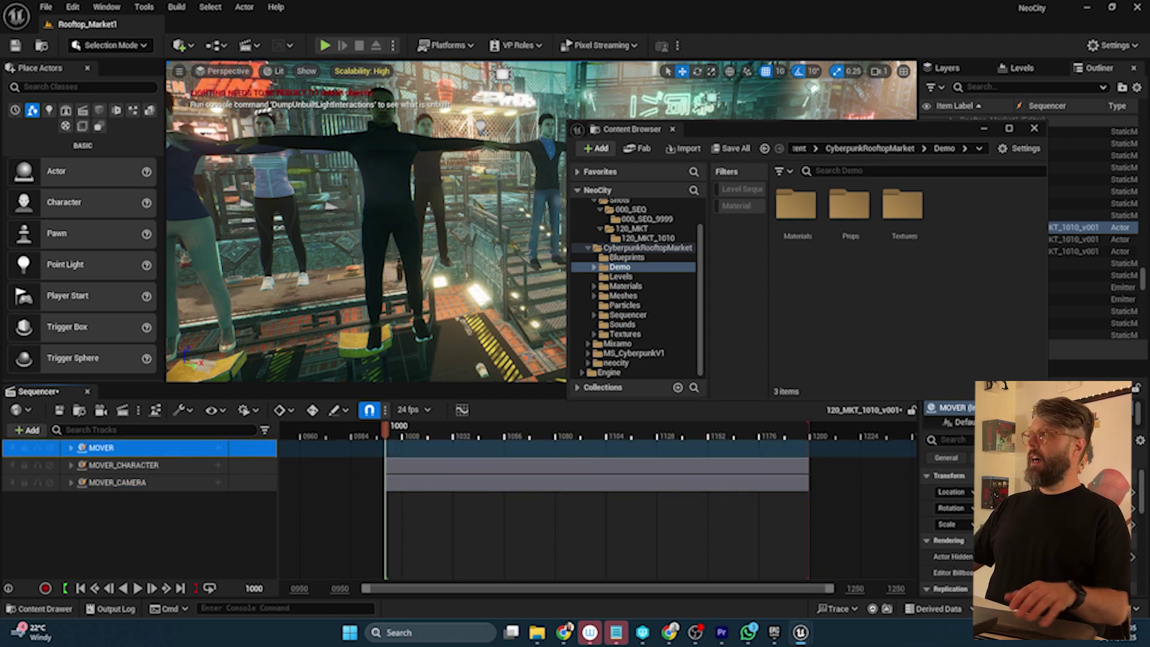
Step: Add the David skeletal mesh from the Mixamo Characters folder to the sequence
{"action": "left_click", "coordinate": [622, 344]}
{"action": "double_click", "coordinate": [850, 206]}
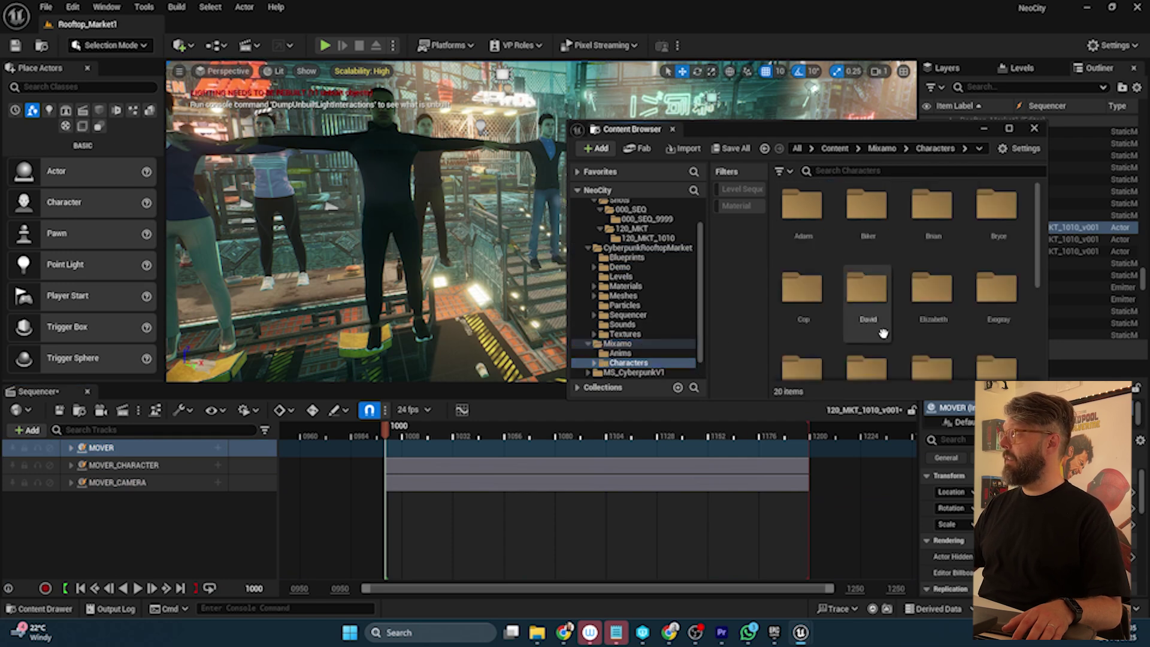
{"action": "double_click", "coordinate": [868, 289]}
{"action": "left_click_drag", "start_coordinate": [966, 211], "coordinate": [179, 485]}
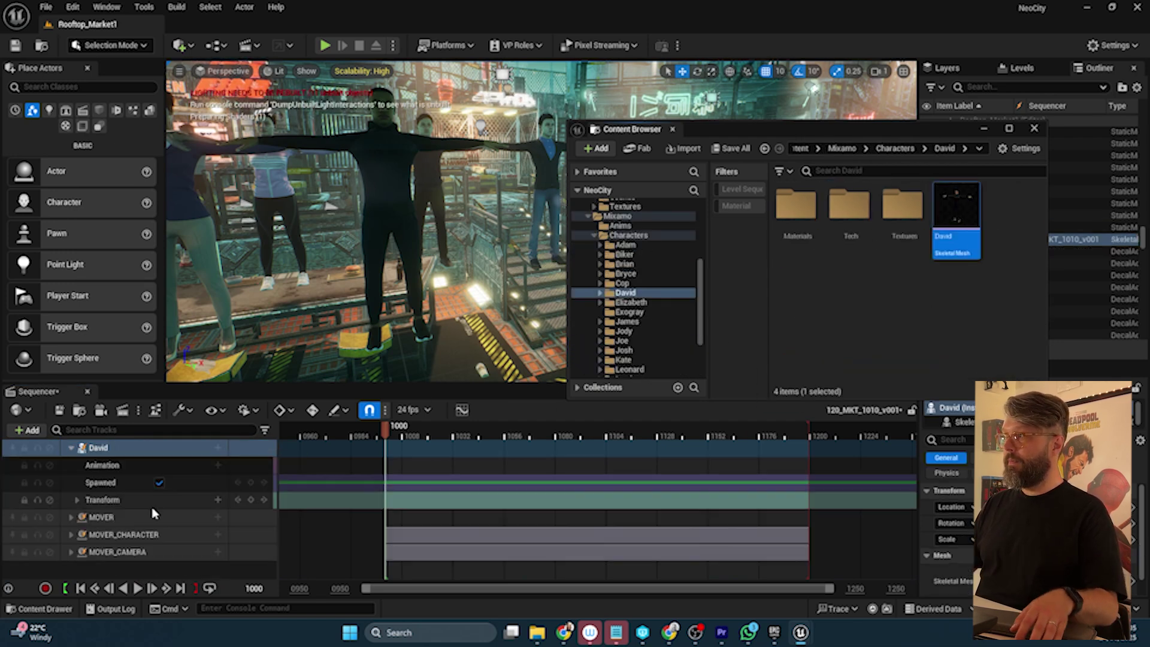
Step: Attach the David character to the existing MOVER_CHARACTER binding
{"action": "right_click_drag", "start_coordinate": [395, 267], "coordinate": [467, 257]}
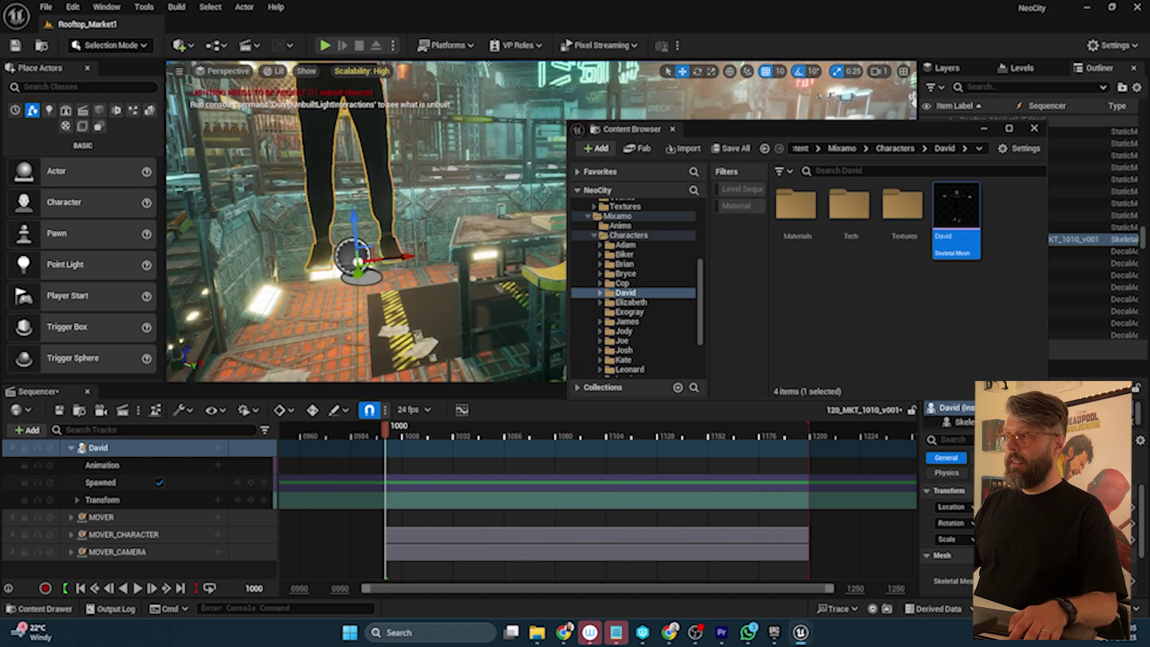
{"action": "left_click", "coordinate": [217, 448]}
{"action": "mouse_move", "coordinate": [242, 275]}
{"action": "mouse_move", "coordinate": [407, 287]}
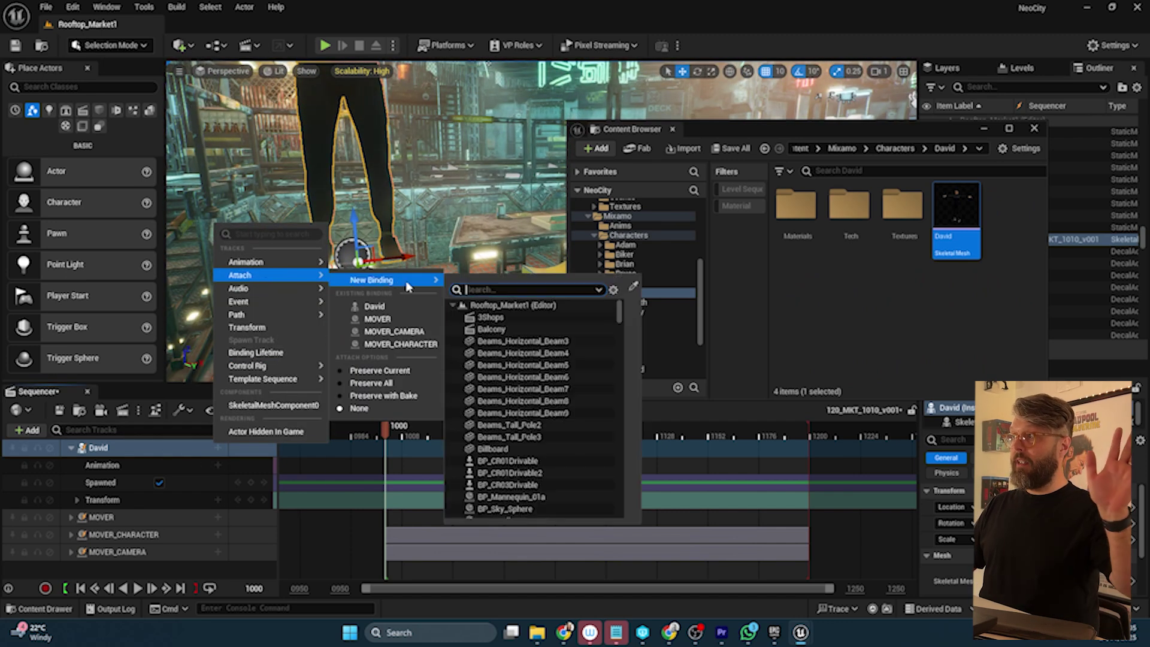
{"action": "left_click", "coordinate": [400, 343]}
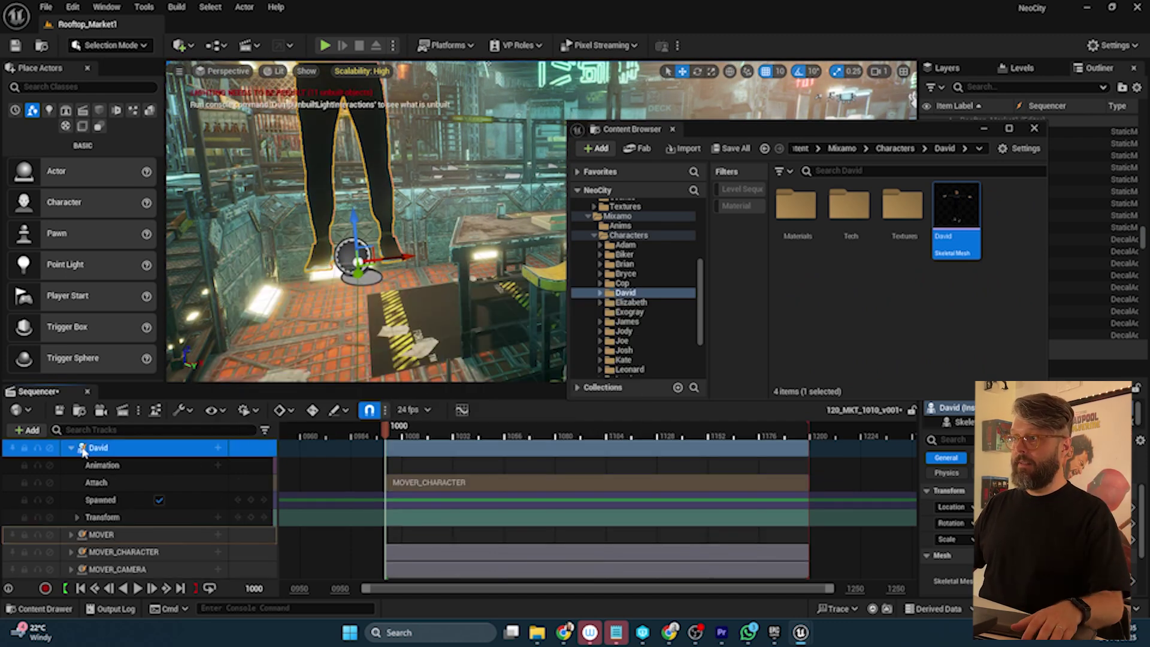
Step: Give David the phone pacing animation sequence and collapse his track
{"action": "left_click", "coordinate": [218, 465]}
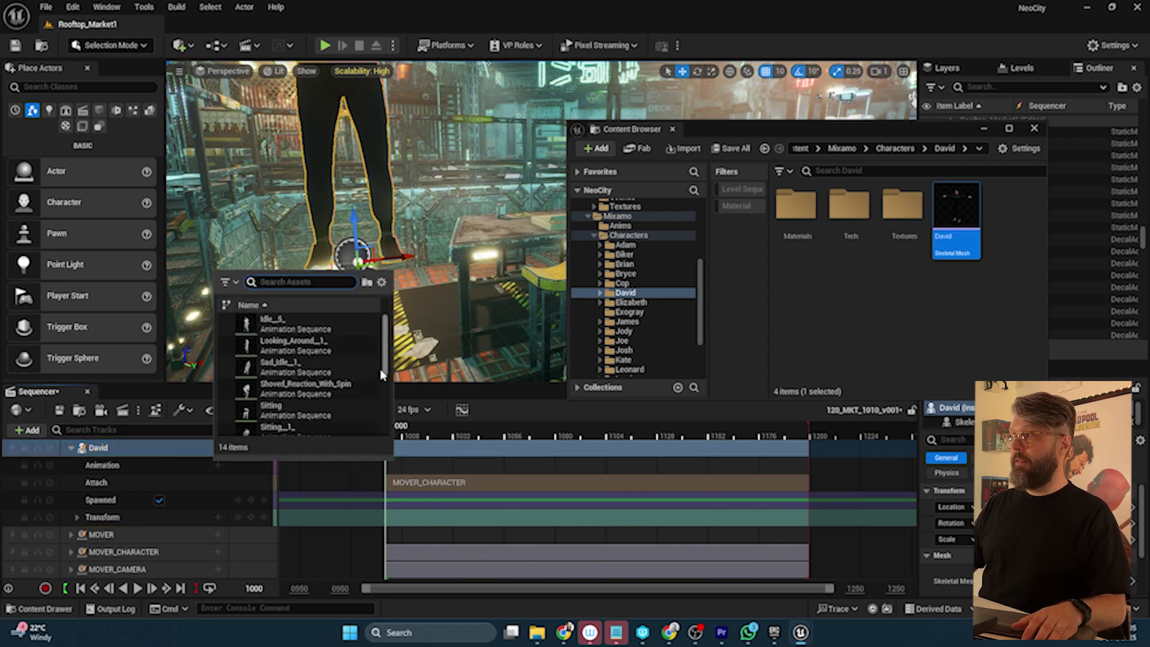
{"action": "left_click_drag", "start_coordinate": [384, 370], "coordinate": [386, 431]}
{"action": "left_click", "coordinate": [302, 380]}
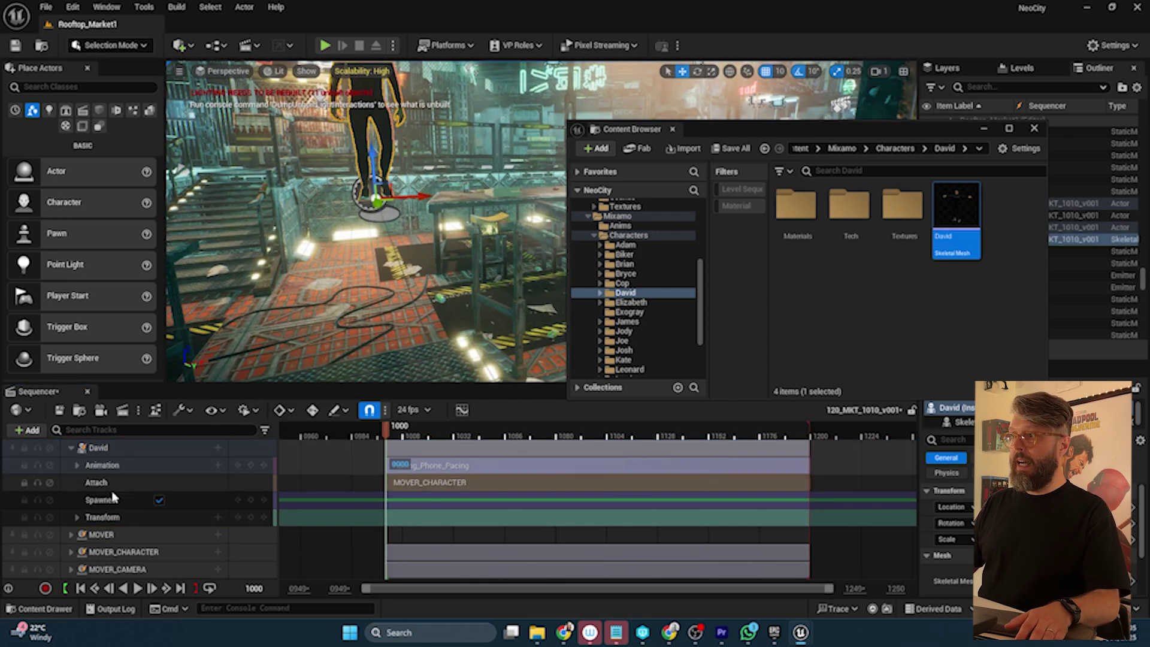
{"action": "left_click", "coordinate": [71, 447]}
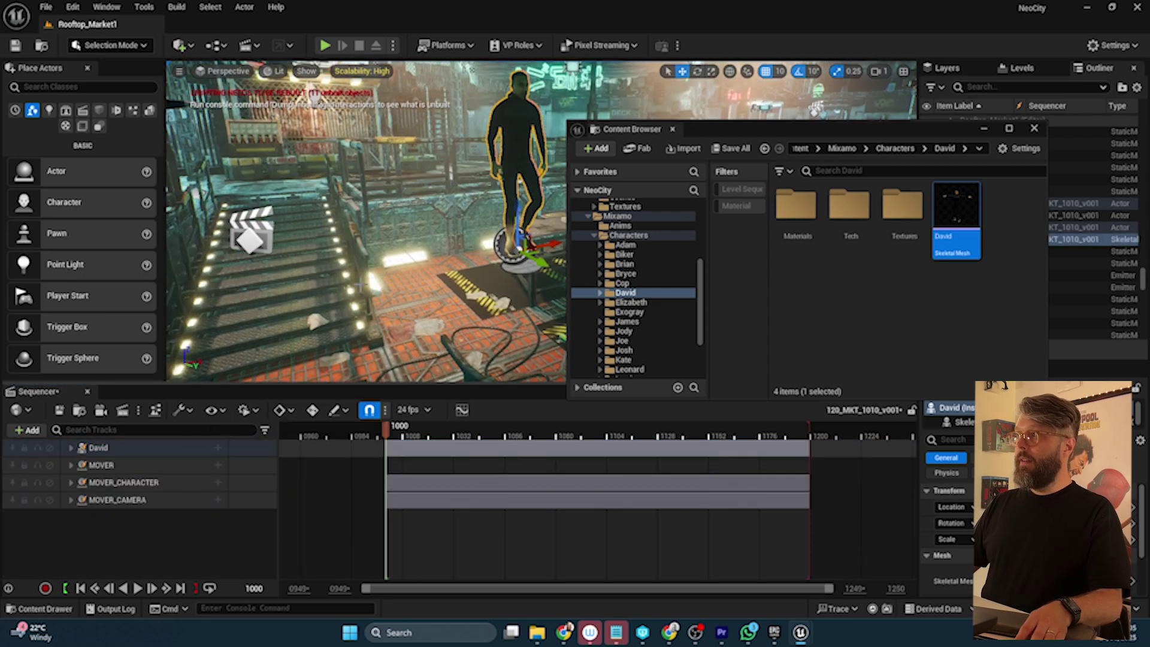
Step: Place the David character on the tiled floor near the foot of the staircase, using surface snapping
{"action": "scroll", "coordinate": [273, 271], "scroll_direction": "down", "scroll_amount": 3}
{"action": "middle_click_drag", "start_coordinate": [265, 300], "coordinate": [228, 361]}
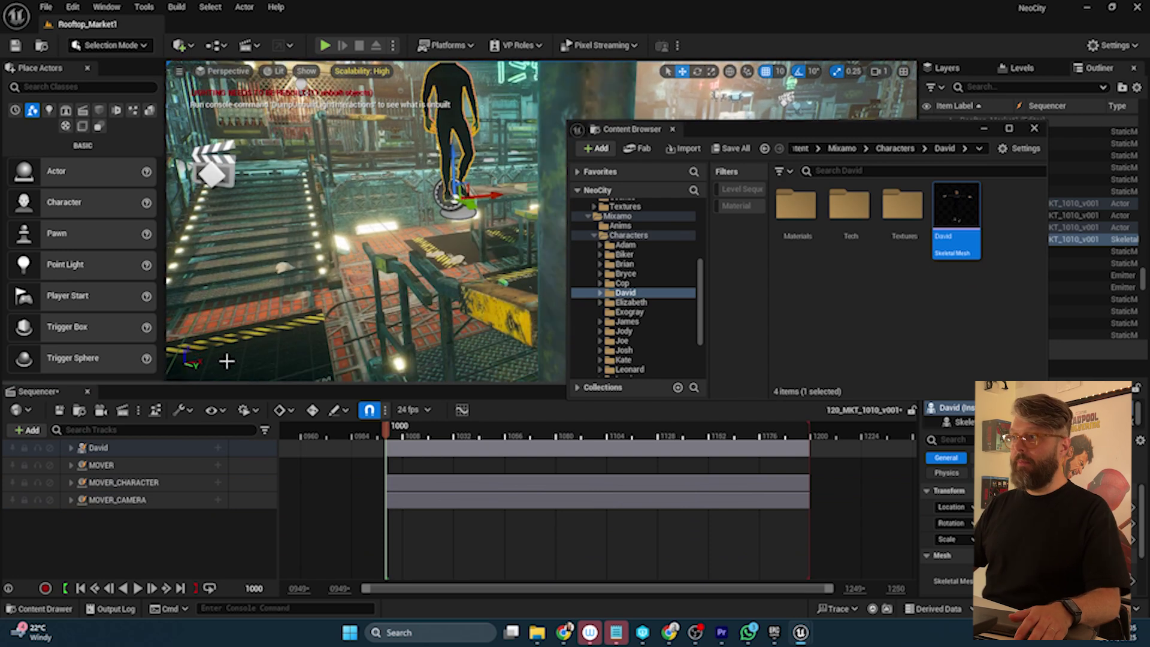
{"action": "left_click", "coordinate": [108, 448]}
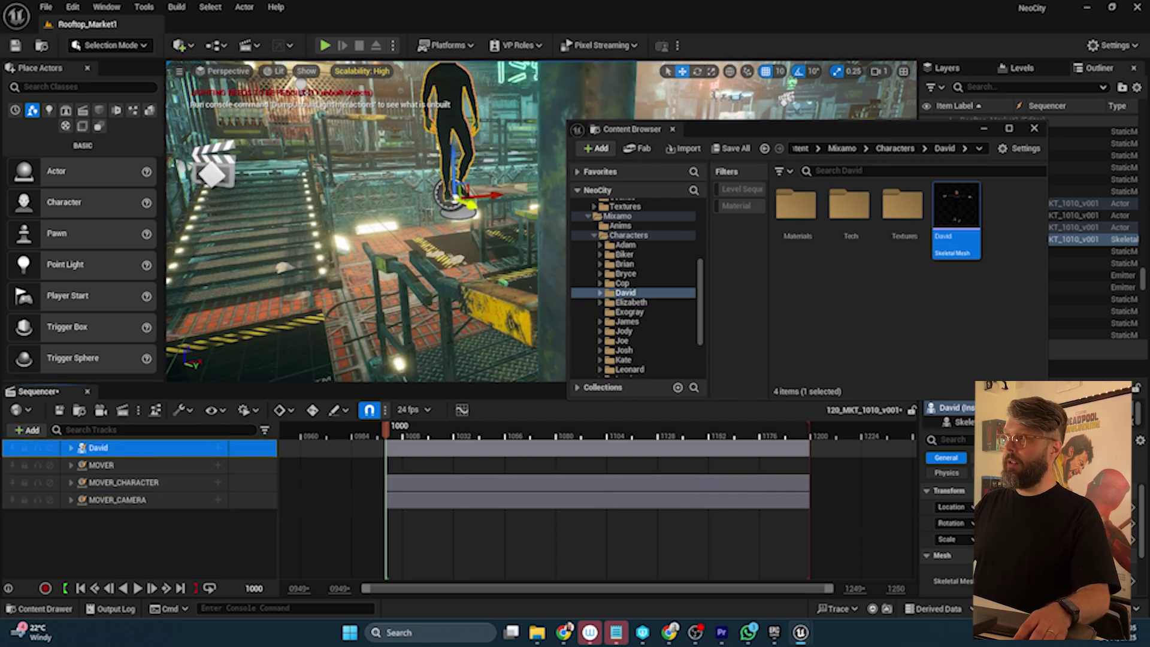
{"action": "key", "text": "f"}
{"action": "left_click_drag", "start_coordinate": [393, 188], "coordinate": [539, 299]}
{"action": "middle_click_drag", "start_coordinate": [437, 299], "coordinate": [424, 195]}
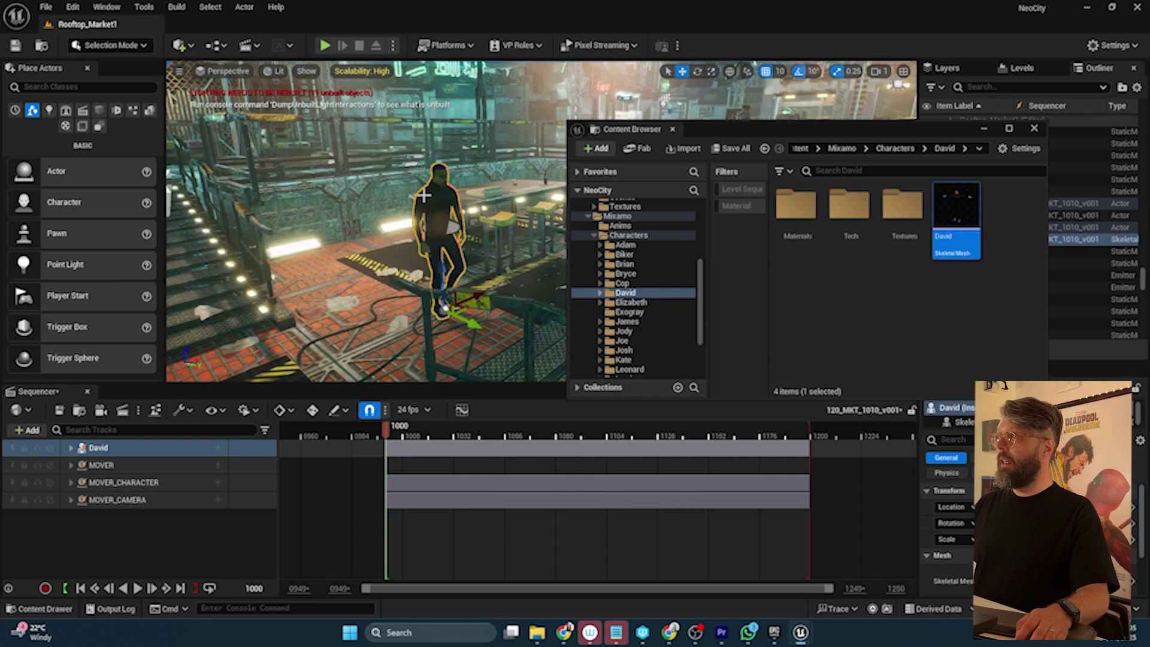
{"action": "left_click", "coordinate": [747, 71]}
{"action": "left_click", "coordinate": [740, 75]}
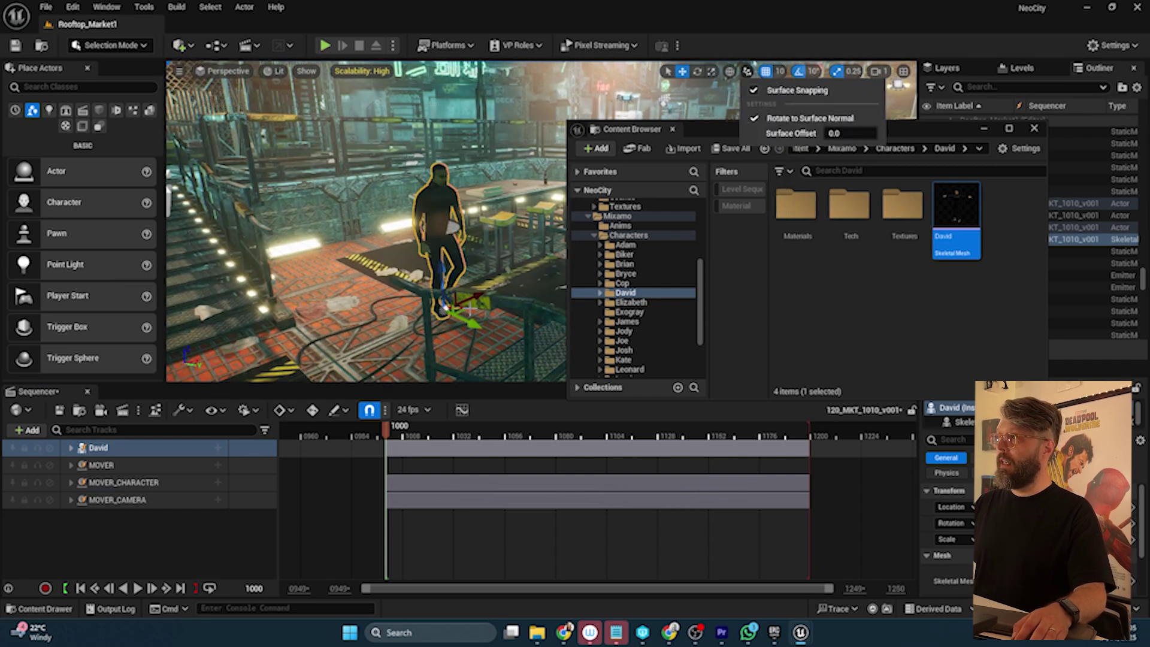
{"action": "left_click", "coordinate": [445, 309]}
{"action": "left_click_drag", "start_coordinate": [443, 309], "coordinate": [330, 280]}
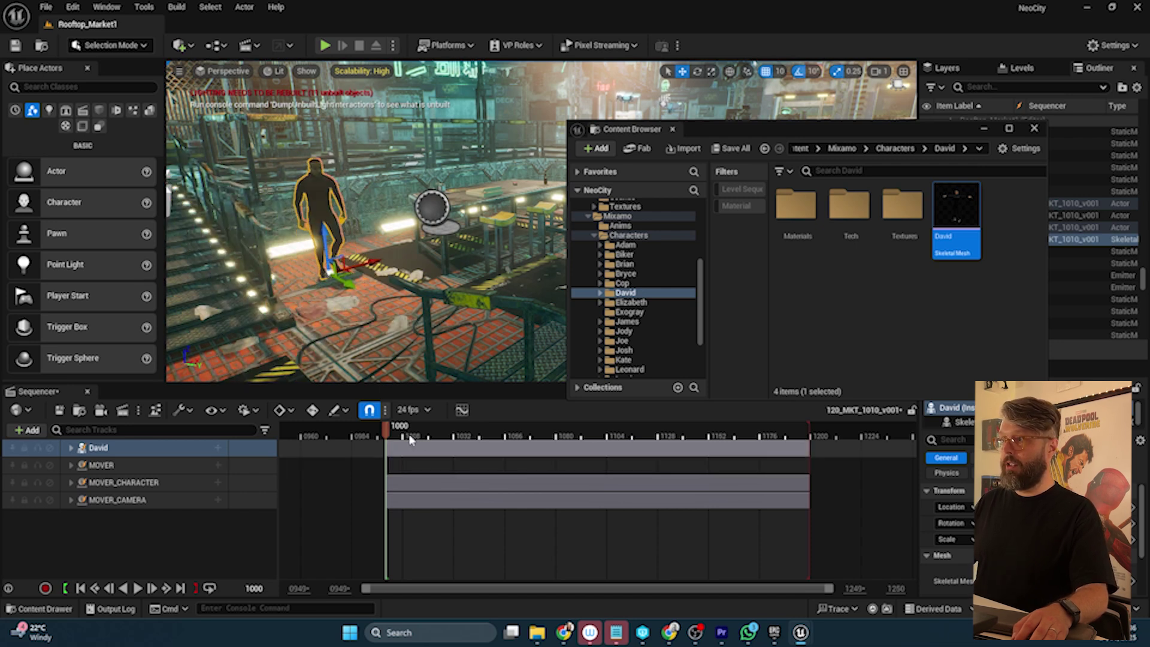
Step: Preview the pacing animation up to frame 1096 and try moving David through MOVER_CHARACTER and MOVER, undoing each move
{"action": "left_click_drag", "start_coordinate": [405, 437], "coordinate": [589, 461]}
{"action": "left_click", "coordinate": [113, 482]}
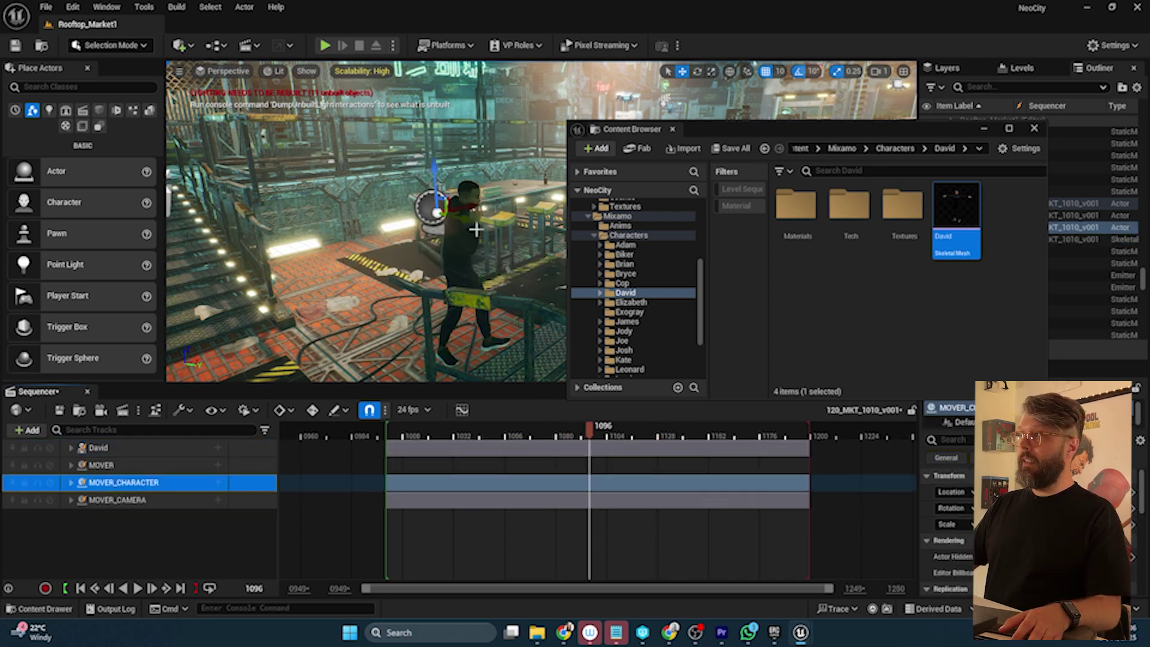
{"action": "left_click_drag", "start_coordinate": [476, 204], "coordinate": [460, 243]}
{"action": "key", "text": "ctrl+z"}
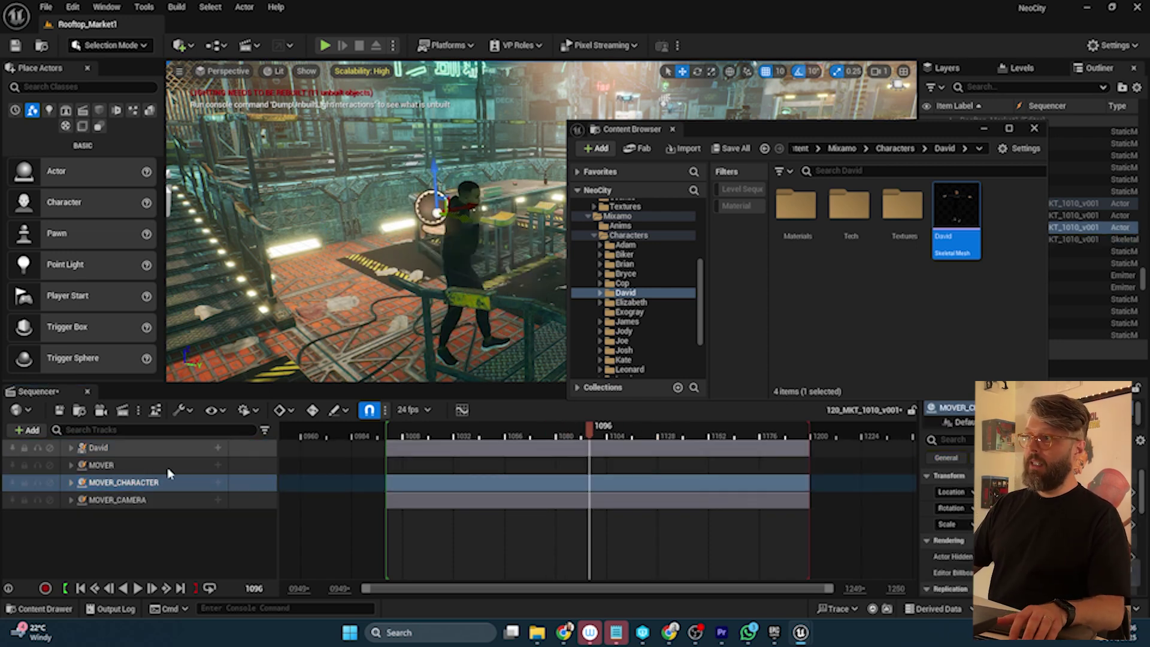
{"action": "left_click", "coordinate": [139, 466]}
{"action": "left_click_drag", "start_coordinate": [468, 203], "coordinate": [522, 254]}
{"action": "key", "text": "ctrl+z"}
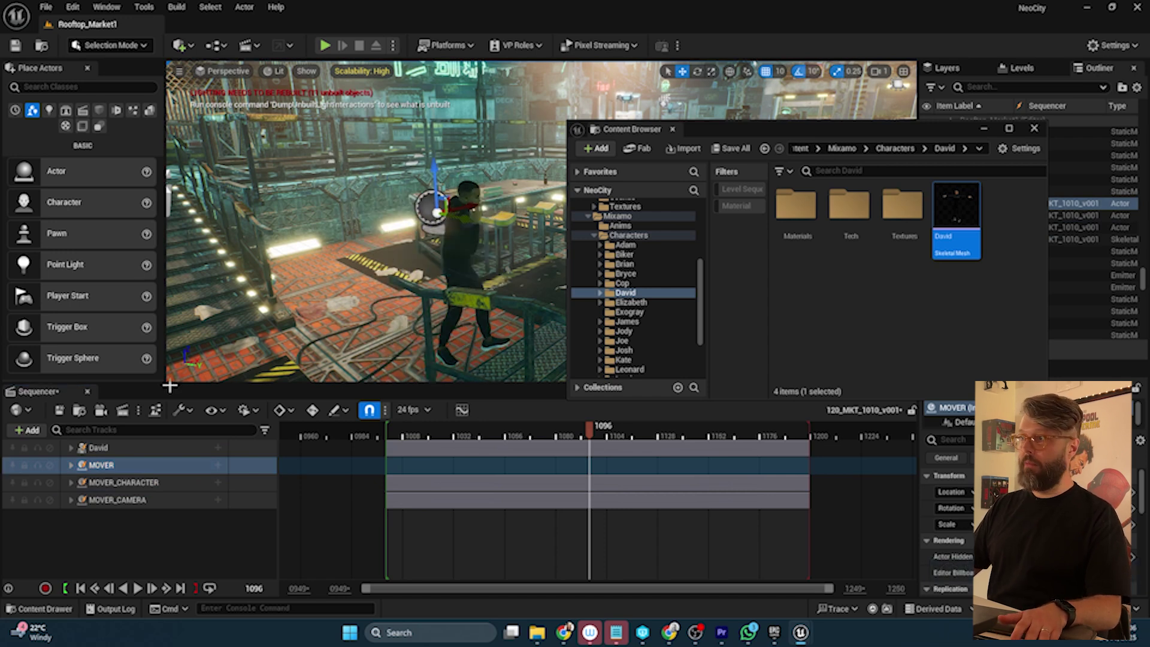
Step: Create a cine camera with a camera cut in the sequence and frame David's upper body from the side
{"action": "left_click", "coordinate": [149, 539]}
{"action": "right_click_drag", "start_coordinate": [388, 262], "coordinate": [527, 261]}
{"action": "right_click_drag", "start_coordinate": [358, 213], "coordinate": [167, 320]}
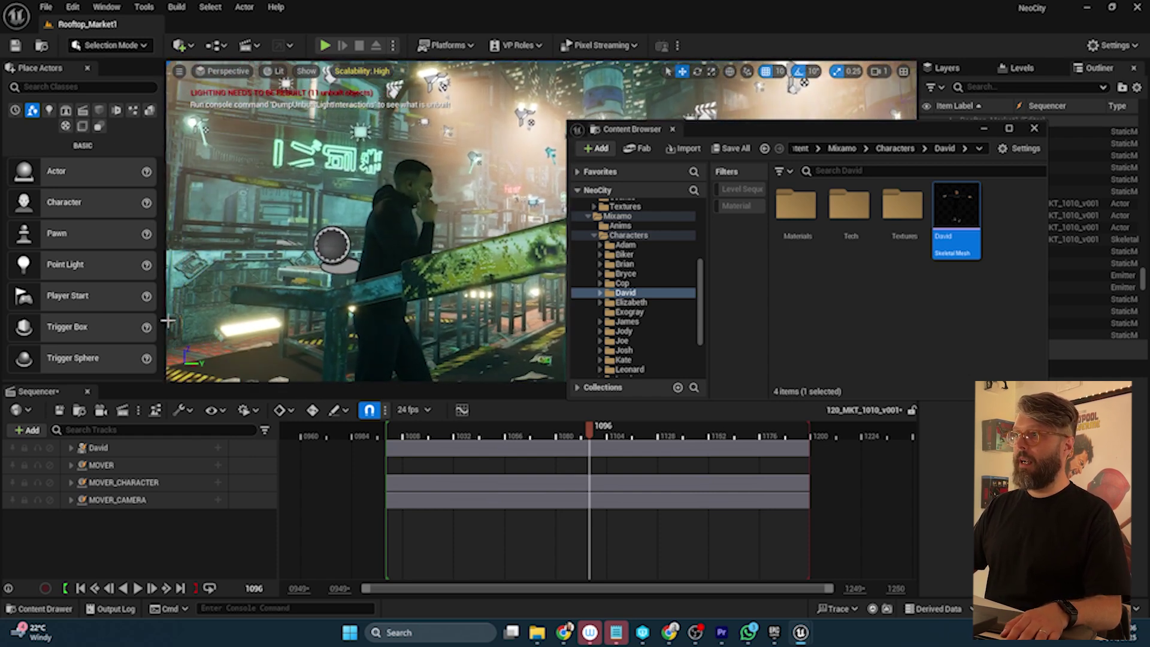
{"action": "left_click", "coordinate": [100, 410]}
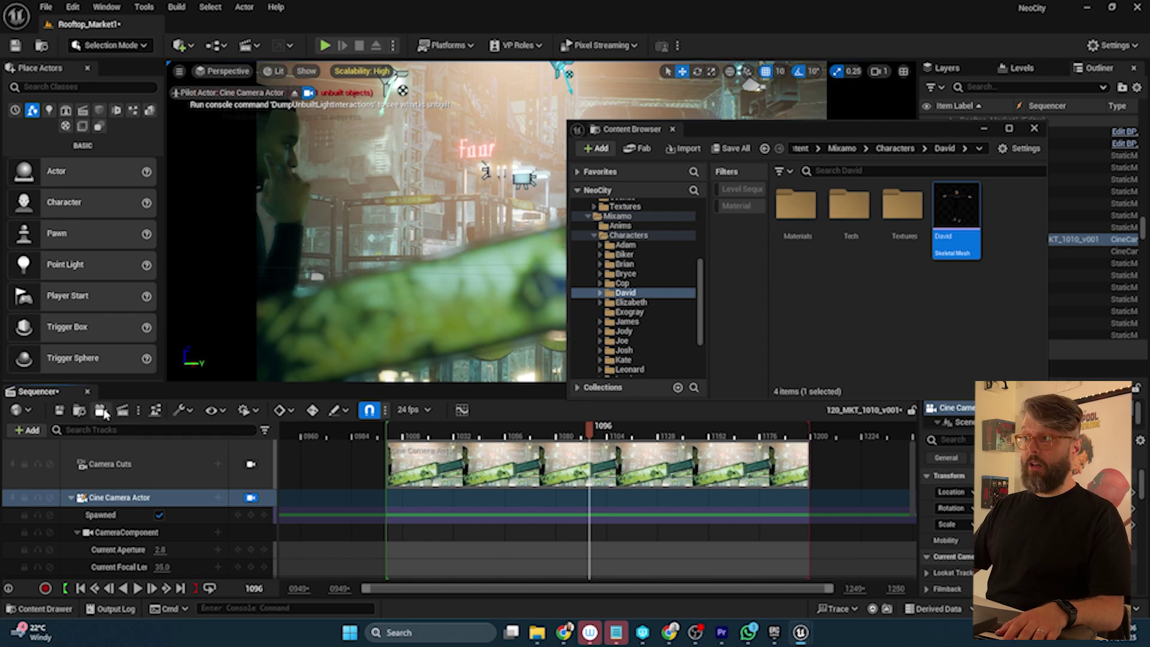
{"action": "right_click_drag", "start_coordinate": [357, 212], "coordinate": [319, 213]}
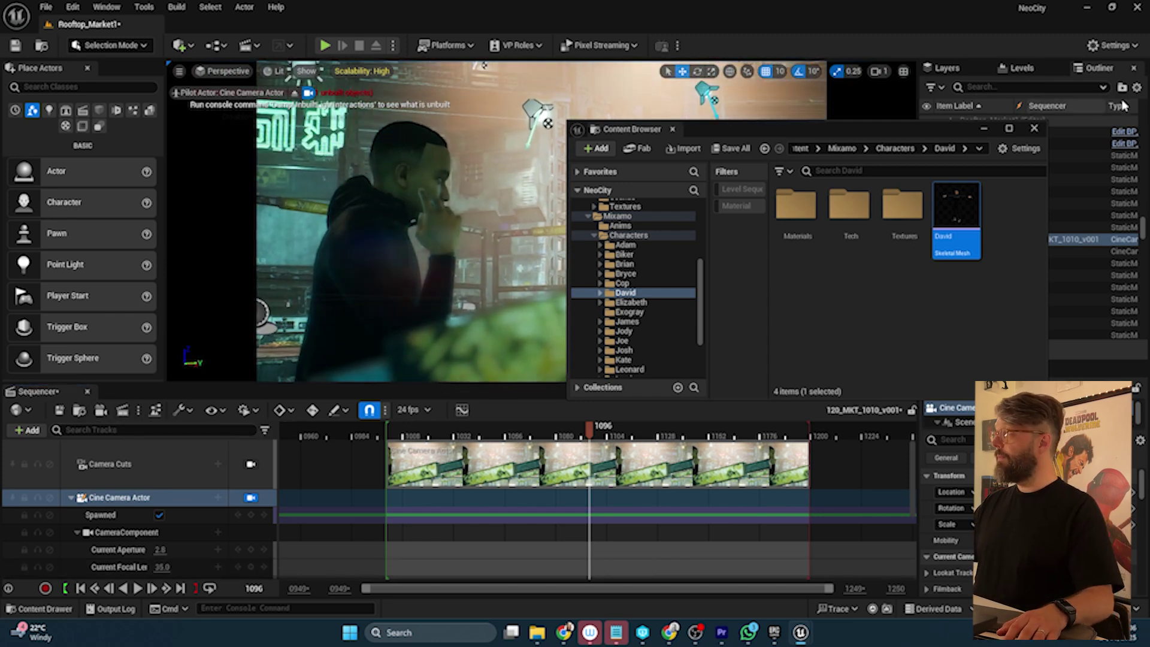
{"action": "left_click_drag", "start_coordinate": [881, 135], "coordinate": [1042, 136]}
{"action": "right_click_drag", "start_coordinate": [516, 192], "coordinate": [492, 192]}
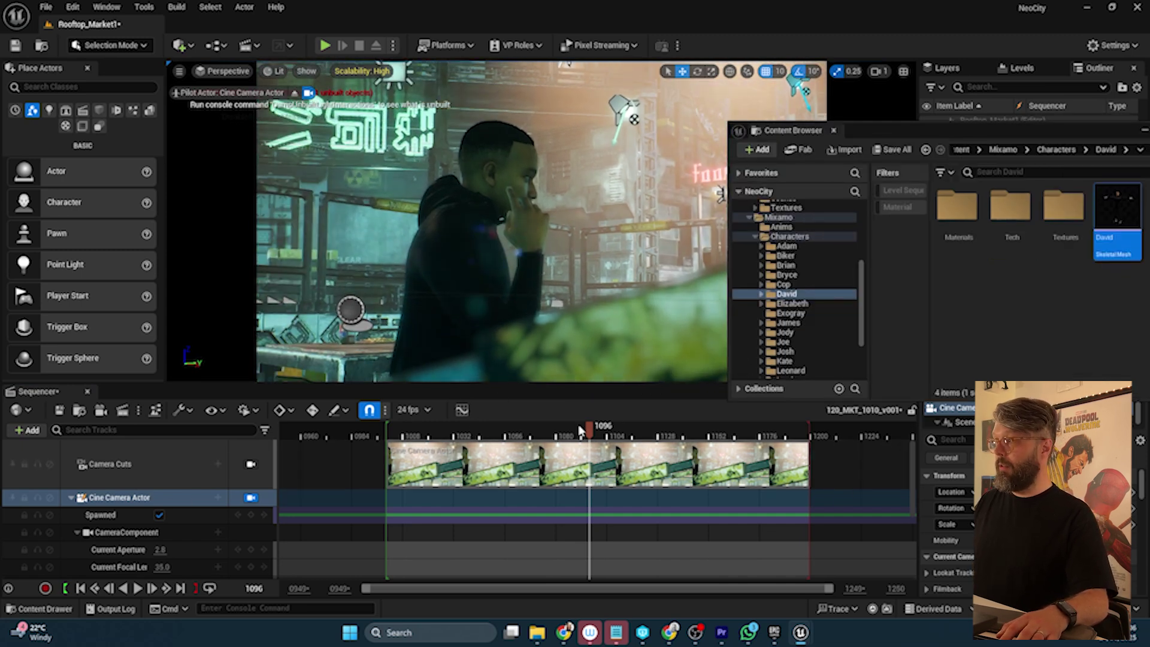
Step: Reframe the cine camera so David's body is in view and key the camera transform at frame 1000
{"action": "left_click_drag", "start_coordinate": [580, 430], "coordinate": [413, 428]}
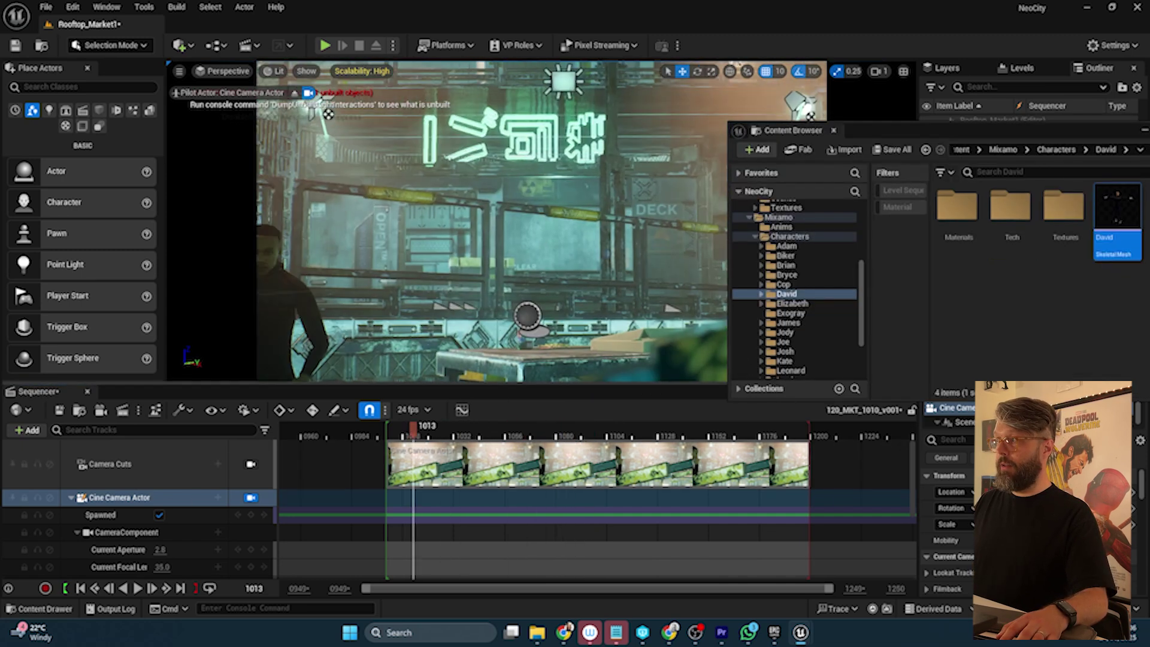
{"action": "right_click_drag", "start_coordinate": [516, 192], "coordinate": [468, 208]}
{"action": "scroll", "coordinate": [180, 514], "scroll_direction": "down", "scroll_amount": 2}
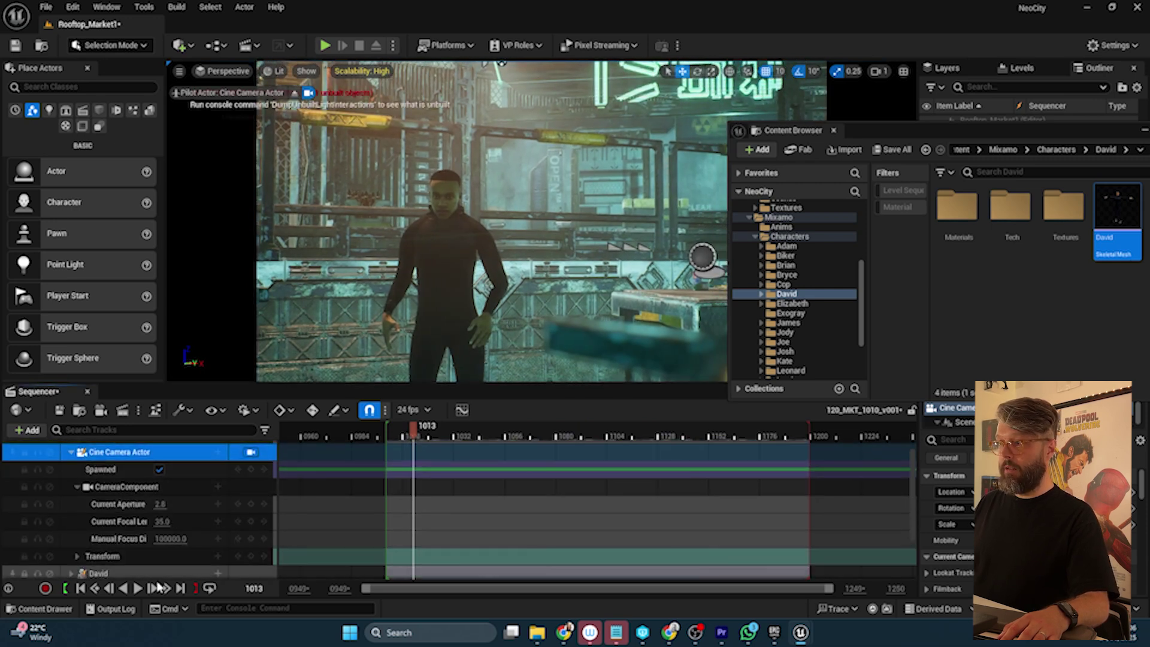
{"action": "left_click", "coordinate": [80, 588]}
{"action": "left_click", "coordinate": [251, 556]}
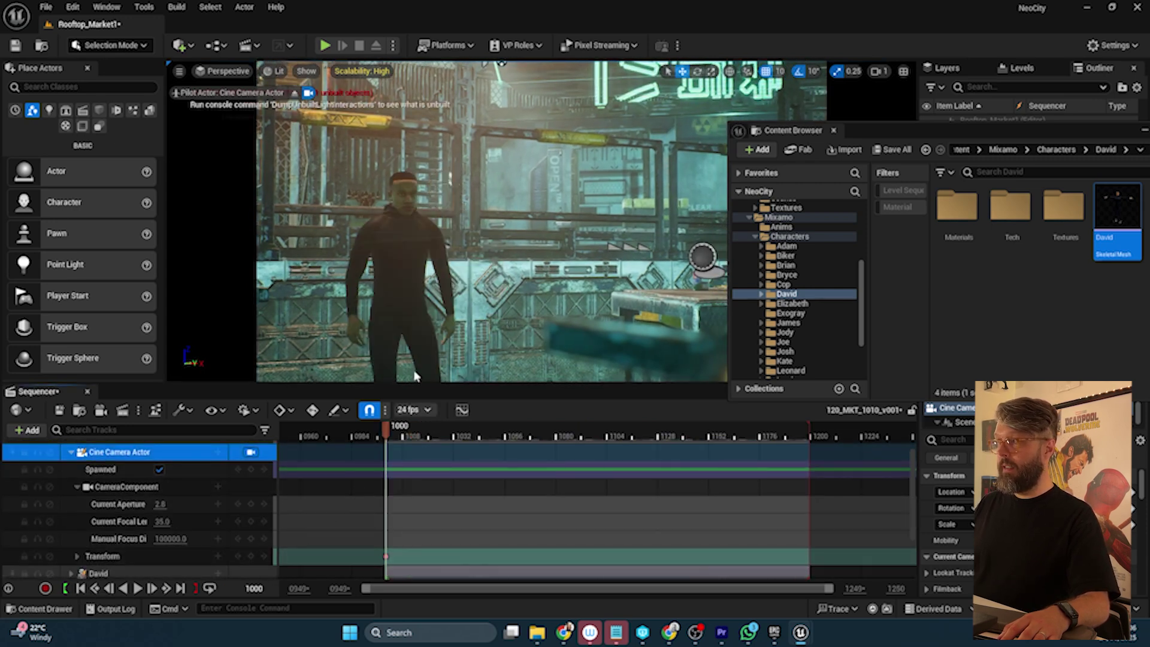
Step: Turn on auto-keying, key a reframed camera view of David at frame 1074 and shift that key to frame 1083
{"action": "right_click_drag", "start_coordinate": [413, 373], "coordinate": [341, 388]}
{"action": "left_click_drag", "start_coordinate": [406, 436], "coordinate": [543, 435]}
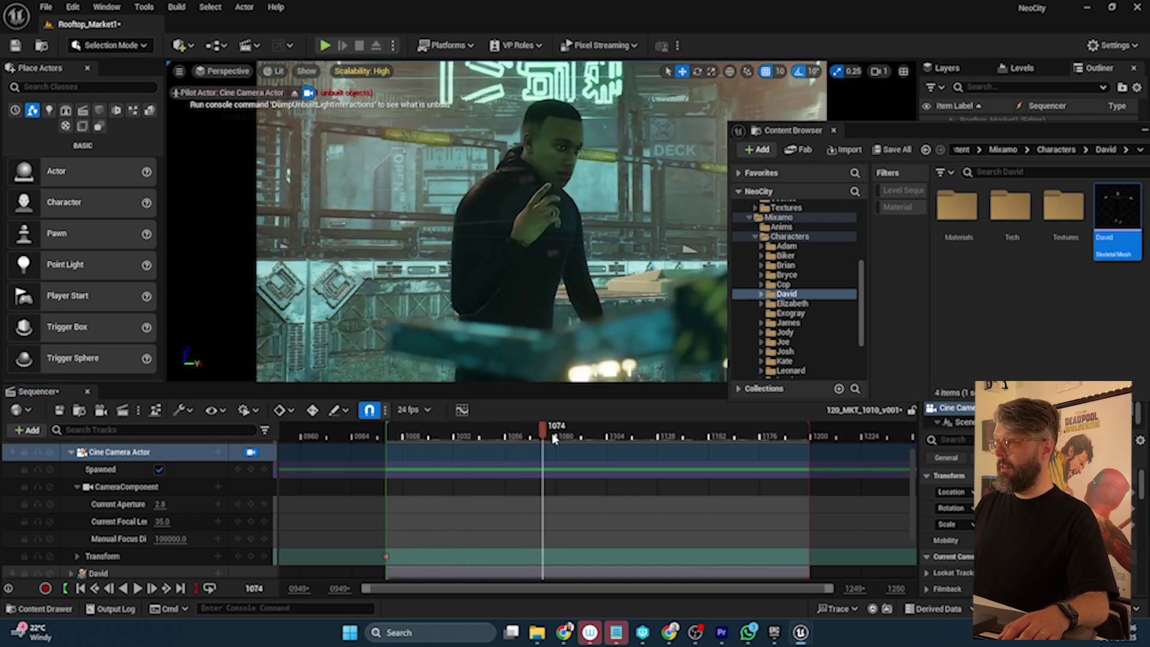
{"action": "left_click", "coordinate": [278, 412]}
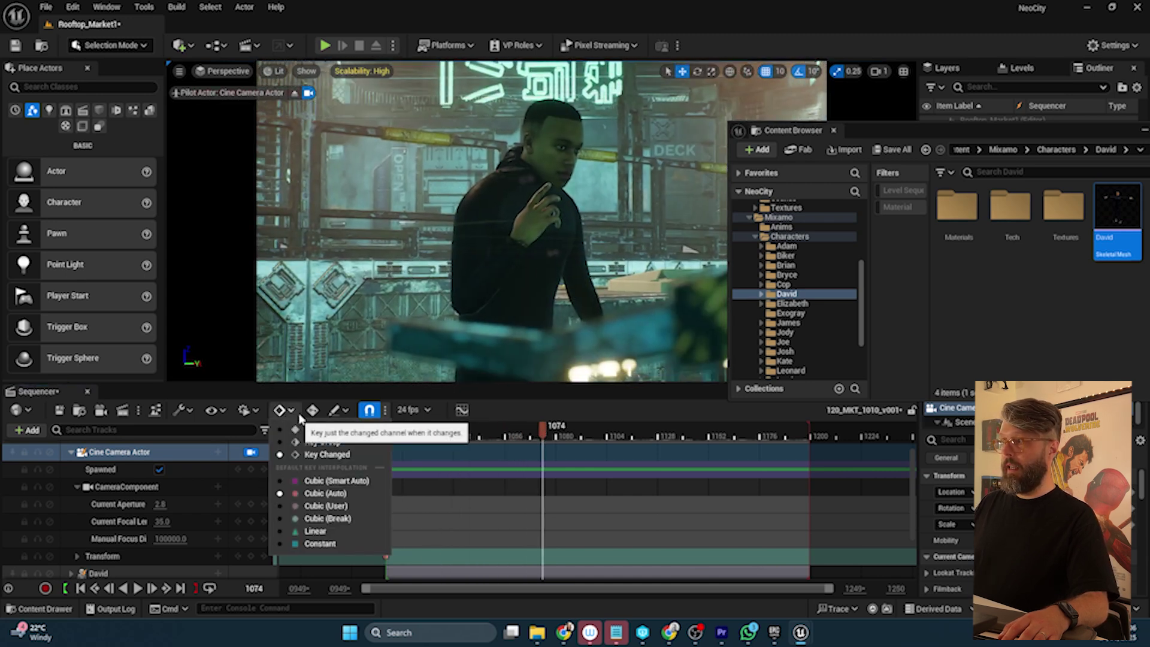
{"action": "left_click", "coordinate": [312, 410]}
{"action": "right_click_drag", "start_coordinate": [482, 200], "coordinate": [503, 195]}
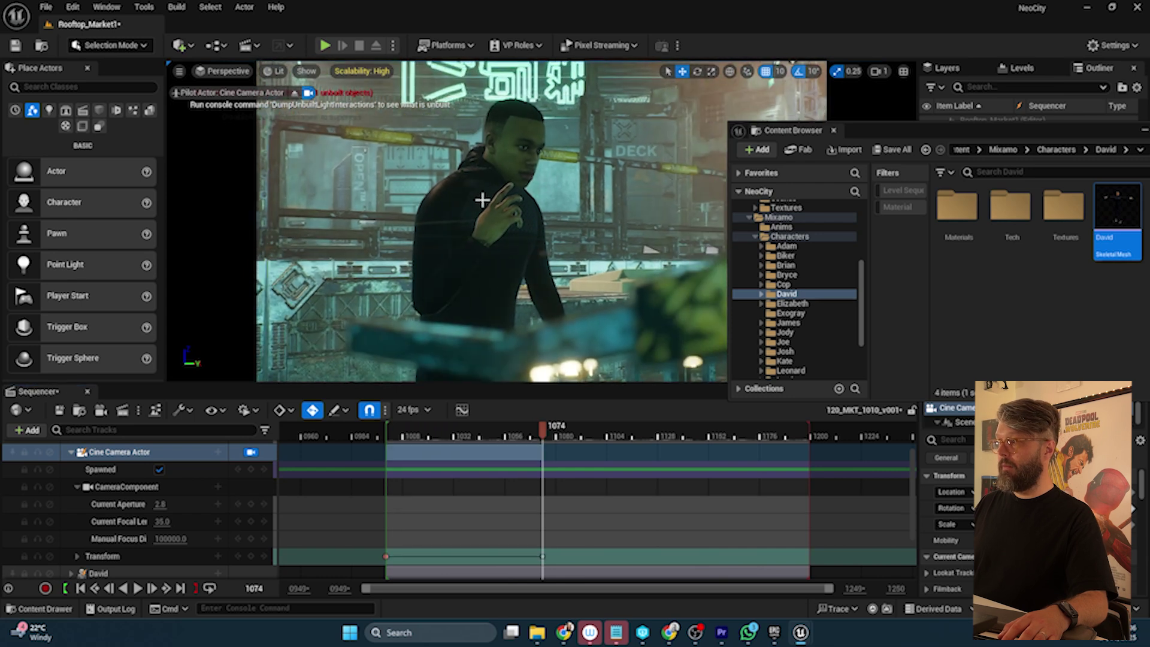
{"action": "left_click_drag", "start_coordinate": [530, 434], "coordinate": [489, 434]}
{"action": "left_click_drag", "start_coordinate": [542, 555], "coordinate": [561, 556]}
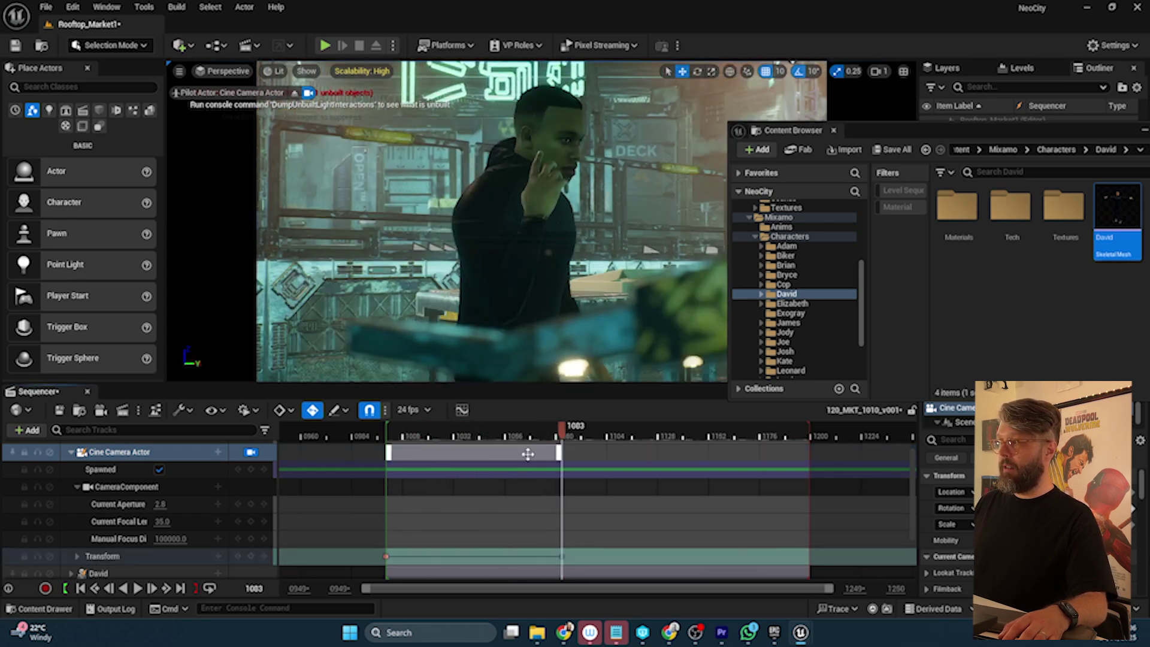
Step: Adjust the camera framing to follow David, adding transform keys at frames 1052 and 1110
{"action": "left_click_drag", "start_coordinate": [470, 432], "coordinate": [403, 432]}
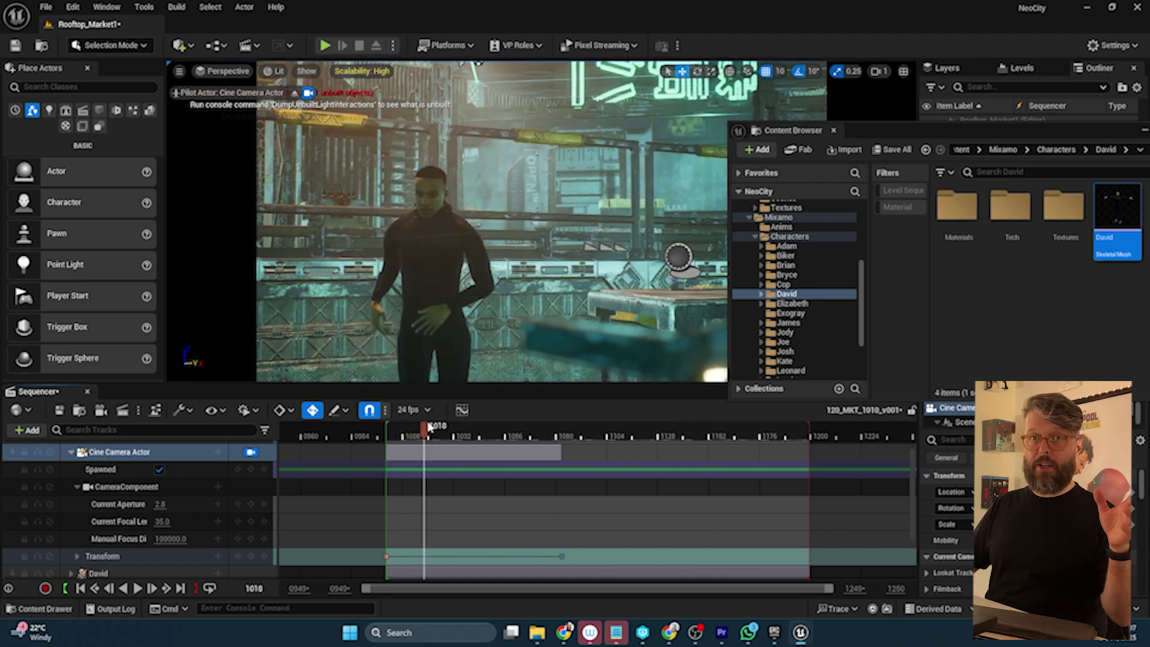
{"action": "right_click_drag", "start_coordinate": [532, 213], "coordinate": [494, 214]}
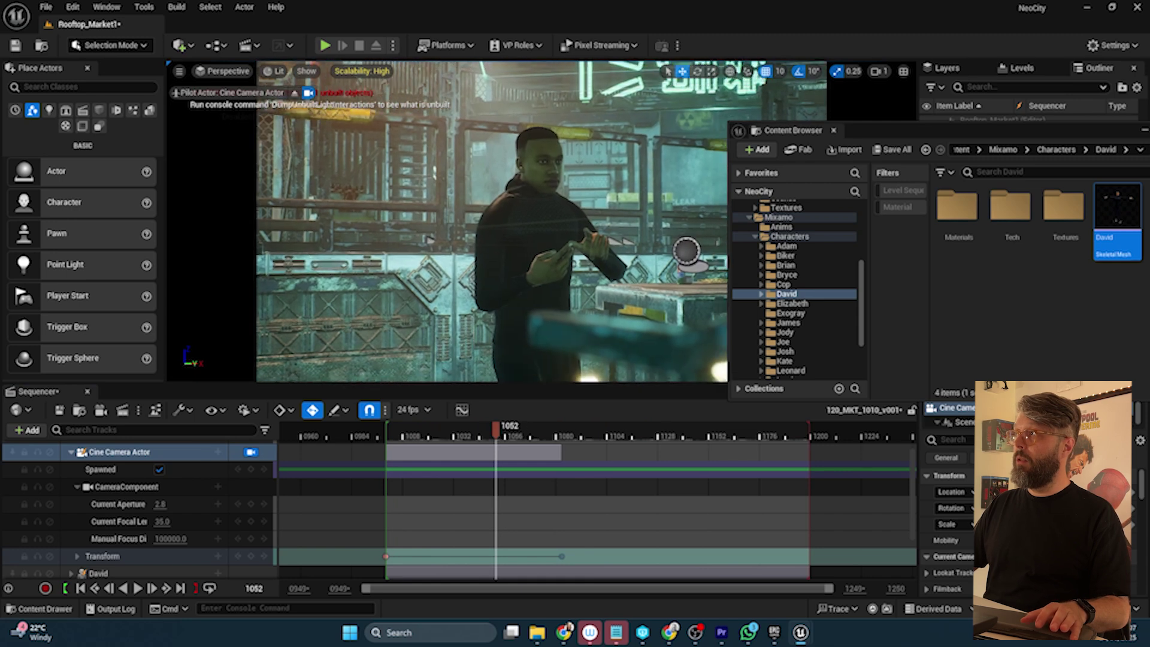
{"action": "left_click_drag", "start_coordinate": [502, 433], "coordinate": [629, 436]}
{"action": "right_click_drag", "start_coordinate": [555, 235], "coordinate": [583, 229]}
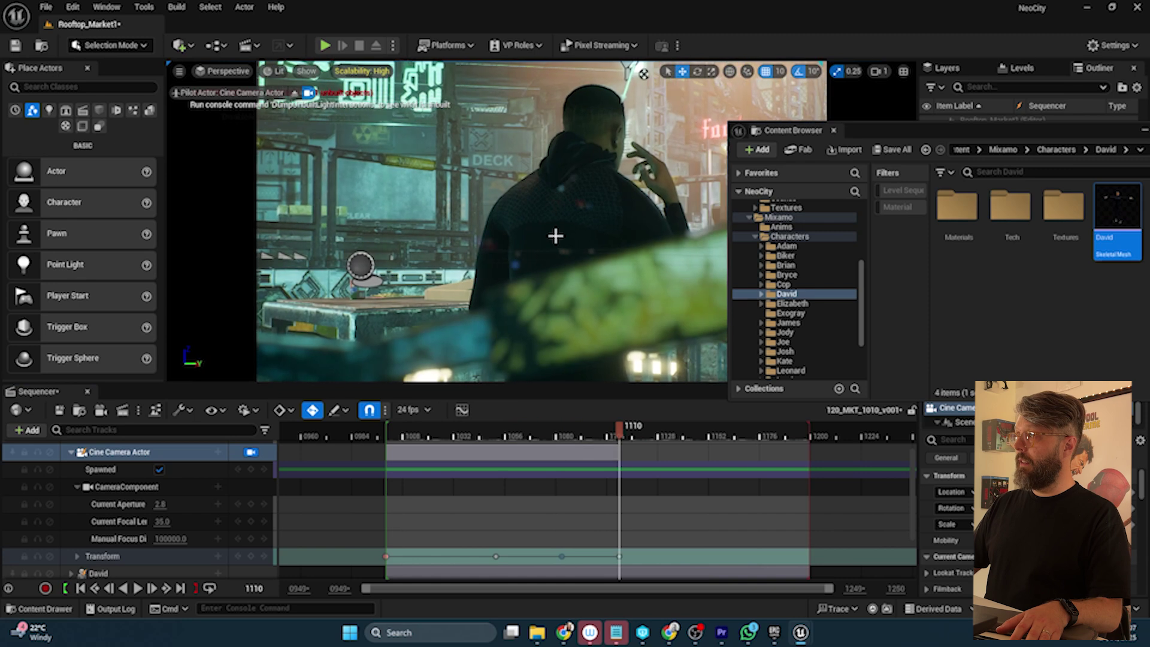
Step: Keep reframing David through the rest of the shot, adding camera keys at frame 1185 and close to the shot's end
{"action": "left_click_drag", "start_coordinate": [600, 437], "coordinate": [683, 447]}
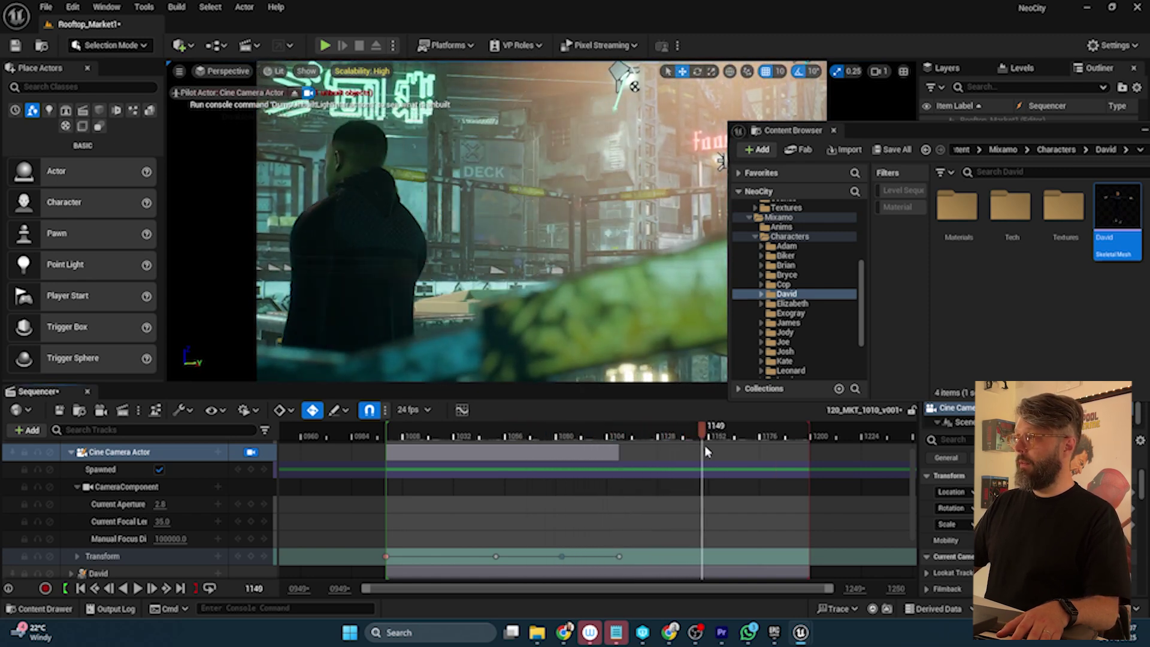
{"action": "right_click_drag", "start_coordinate": [618, 279], "coordinate": [590, 284]}
{"action": "left_click_drag", "start_coordinate": [668, 431], "coordinate": [723, 454]}
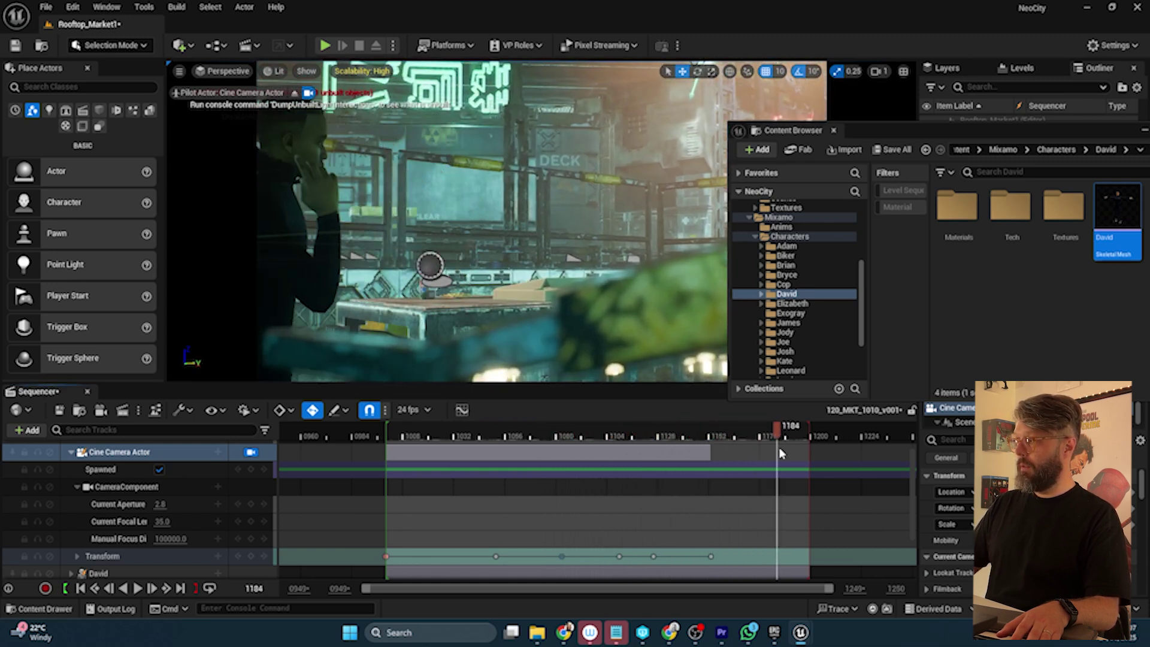
{"action": "right_click_drag", "start_coordinate": [697, 340], "coordinate": [589, 326]}
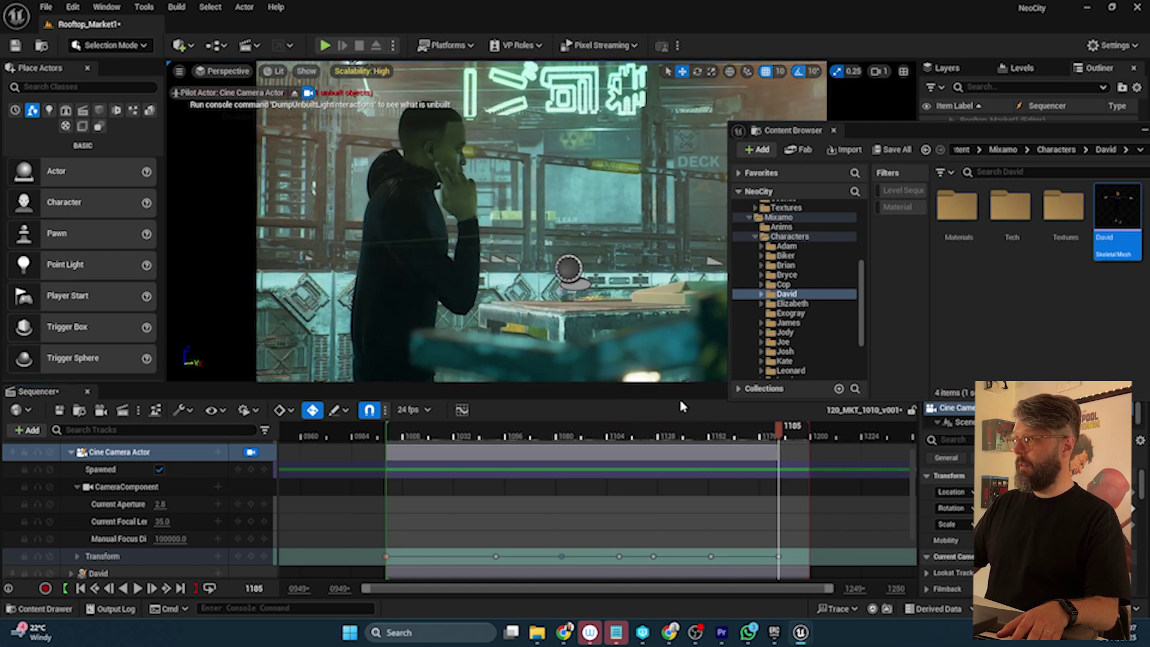
{"action": "left_click_drag", "start_coordinate": [778, 429], "coordinate": [794, 441]}
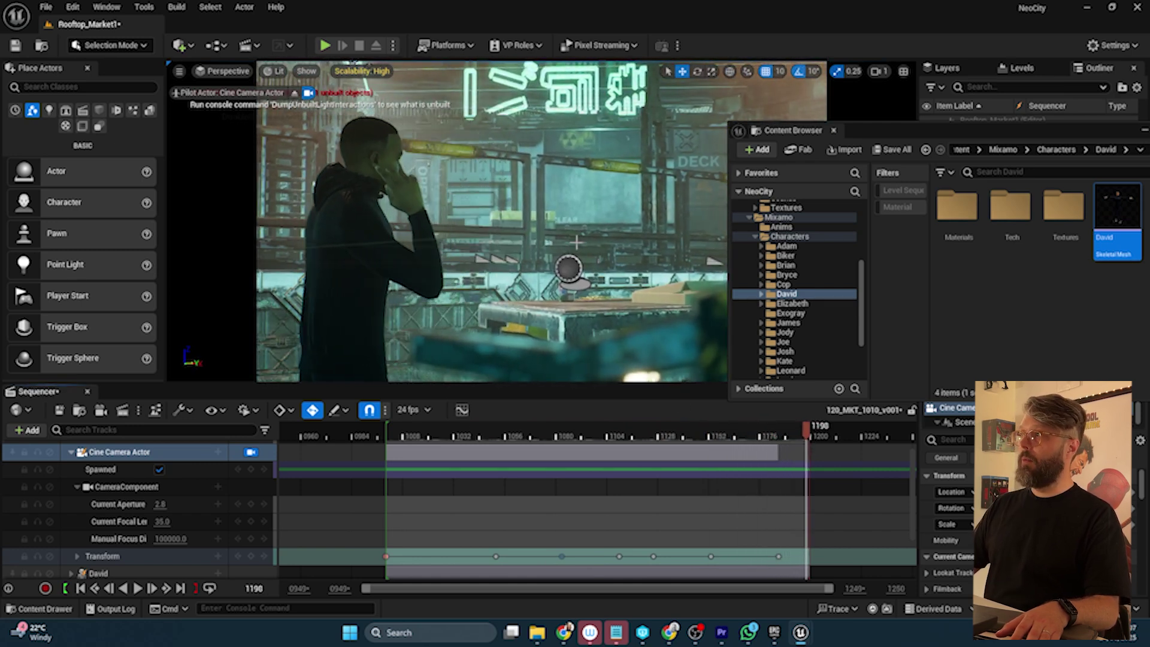
{"action": "key", "text": "s"}
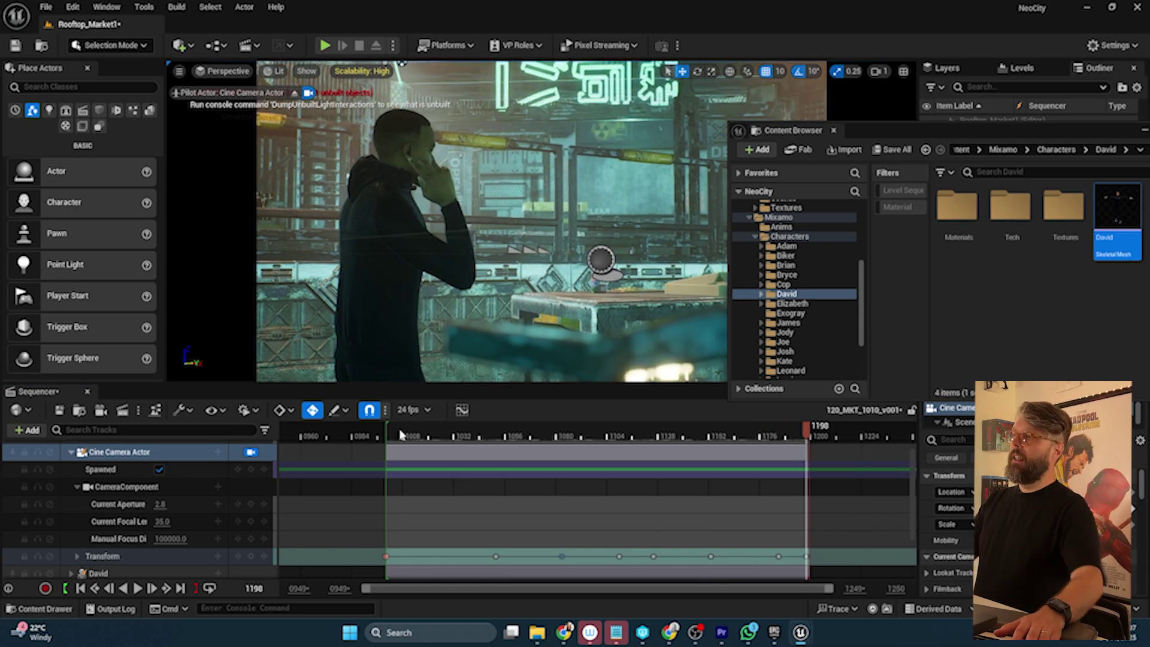
Step: Review the camera animation at several frames and look through the sequence's camera, character and mover tracks
{"action": "left_click_drag", "start_coordinate": [410, 439], "coordinate": [519, 446]}
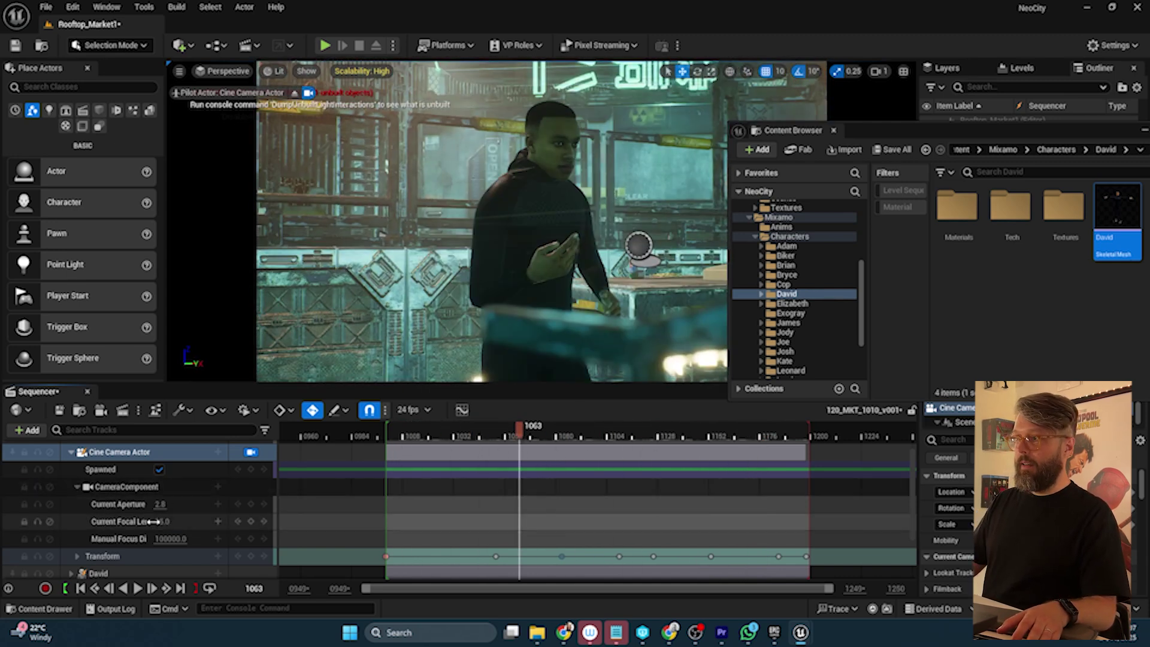
{"action": "scroll", "coordinate": [148, 540], "scroll_direction": "down", "scroll_amount": 3}
{"action": "scroll", "coordinate": [118, 473], "scroll_direction": "down", "scroll_amount": 1}
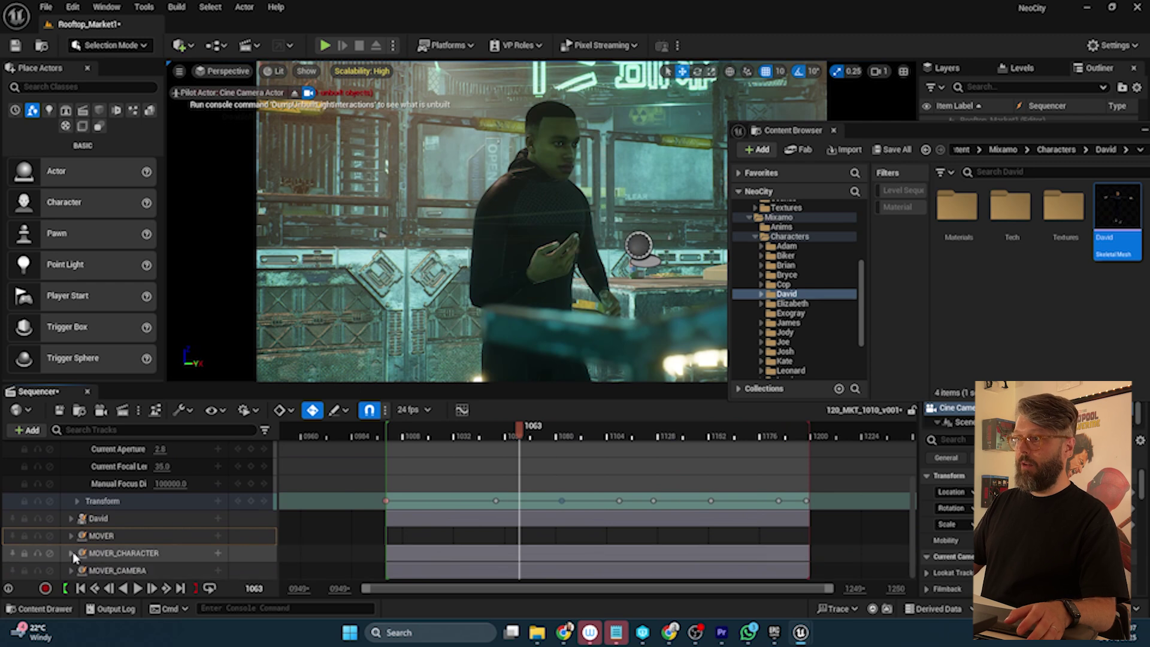
{"action": "scroll", "coordinate": [81, 560], "scroll_direction": "up", "scroll_amount": 4}
{"action": "scroll", "coordinate": [90, 555], "scroll_direction": "down", "scroll_amount": 6}
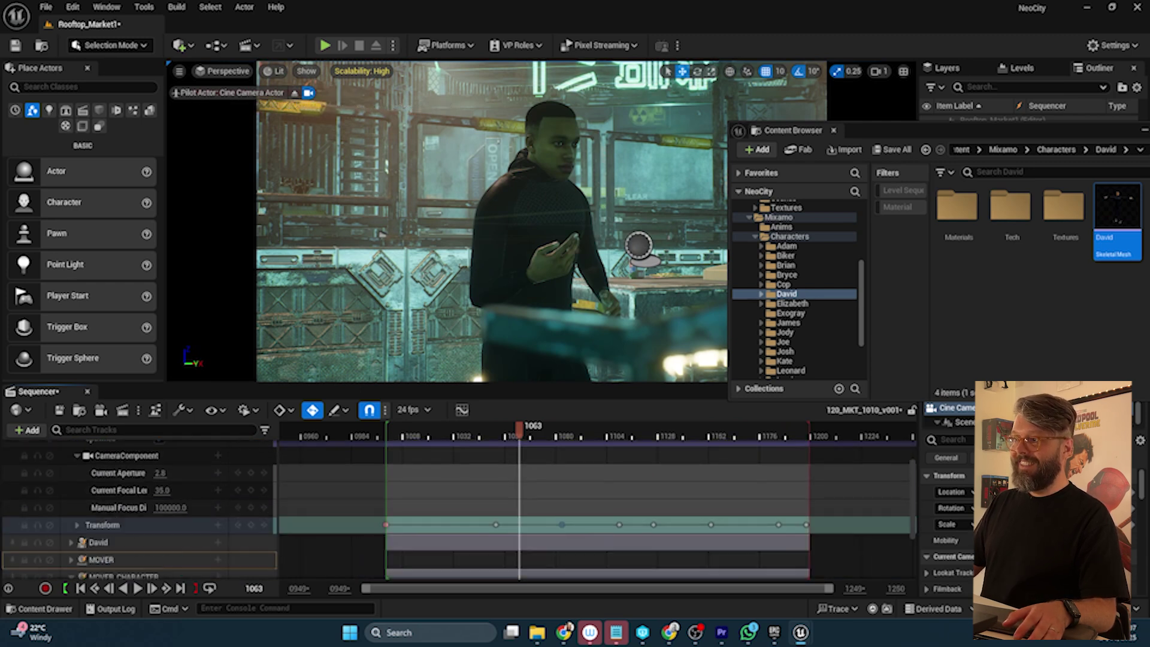
{"action": "scroll", "coordinate": [143, 562], "scroll_direction": "up", "scroll_amount": 4}
{"action": "scroll", "coordinate": [142, 561], "scroll_direction": "up", "scroll_amount": 4}
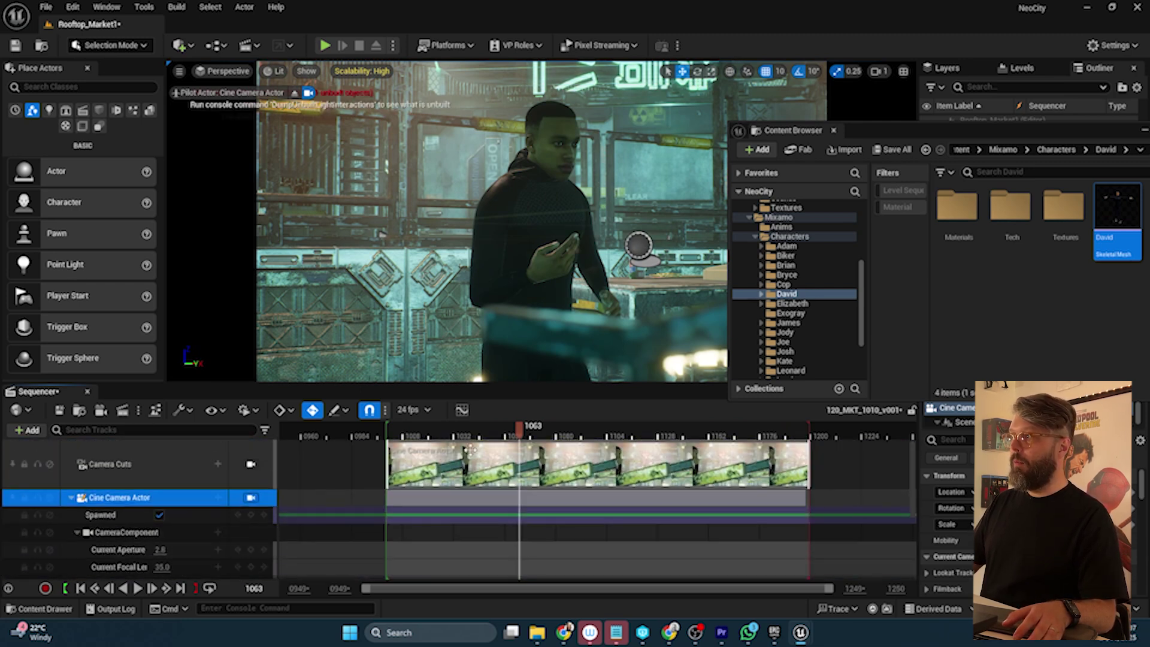
{"action": "left_click_drag", "start_coordinate": [455, 434], "coordinate": [428, 435]}
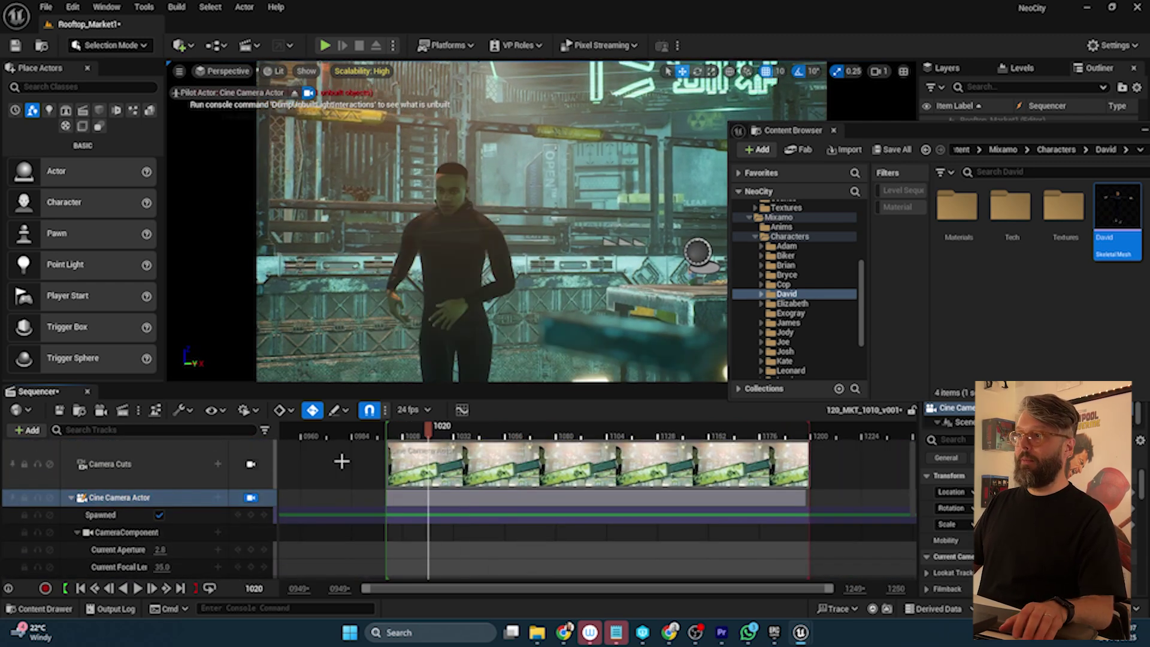
Step: Attach the Cine Camera Actor to MOVER_CAMERA at frame 1000, check the shot up to frame 1075 and collapse the camera track
{"action": "left_click", "coordinate": [80, 588]}
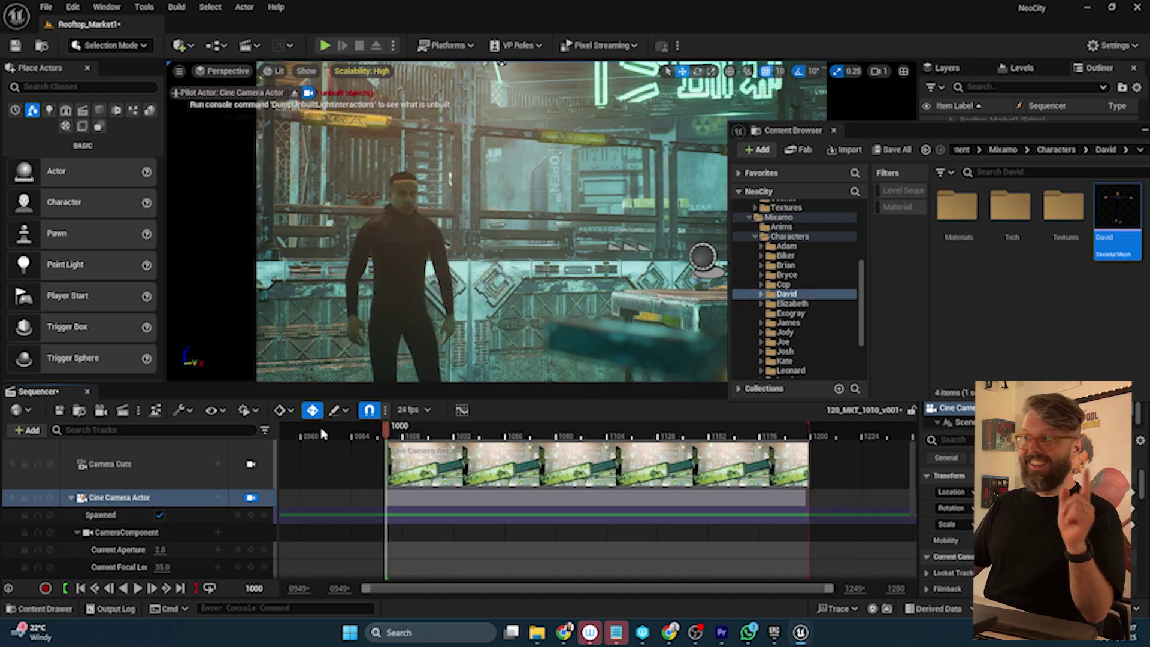
{"action": "left_click", "coordinate": [218, 497]}
{"action": "mouse_move", "coordinate": [275, 302]}
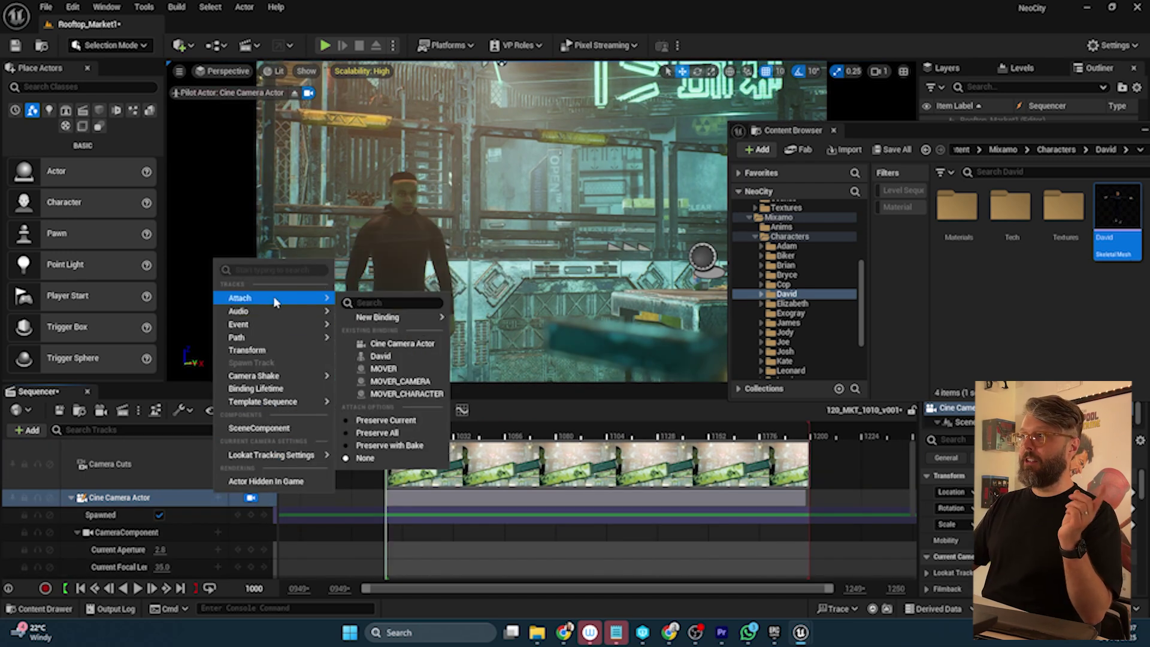
{"action": "left_click", "coordinate": [417, 382]}
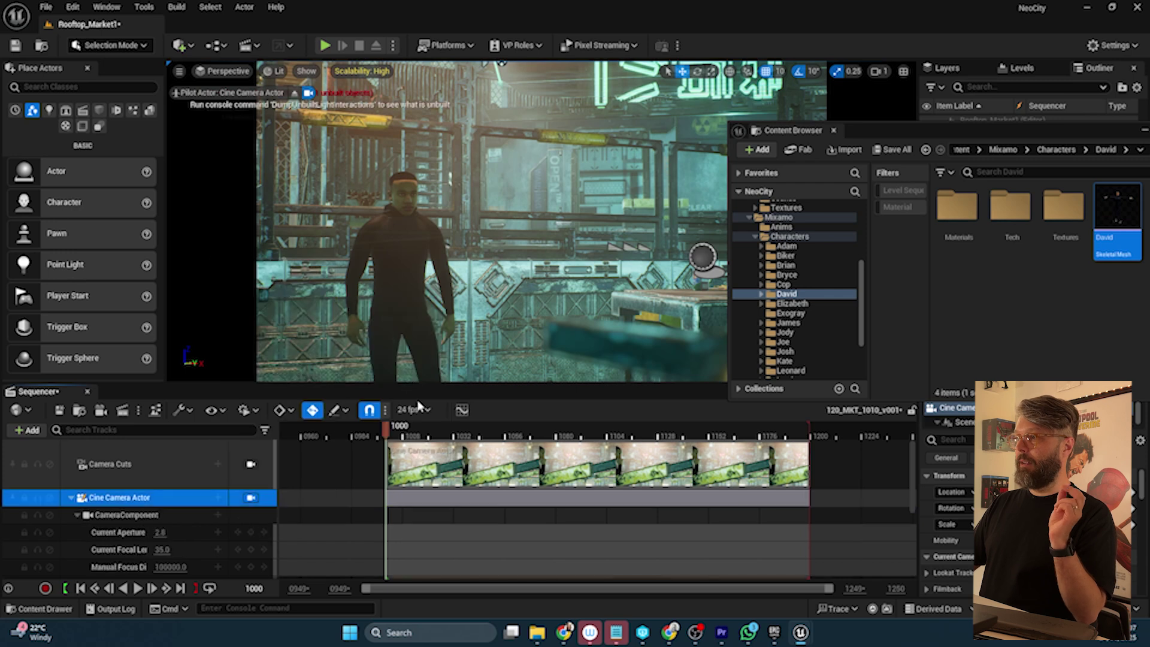
{"action": "scroll", "coordinate": [86, 501], "scroll_direction": "down", "scroll_amount": 4}
{"action": "scroll", "coordinate": [86, 501], "scroll_direction": "up", "scroll_amount": 3}
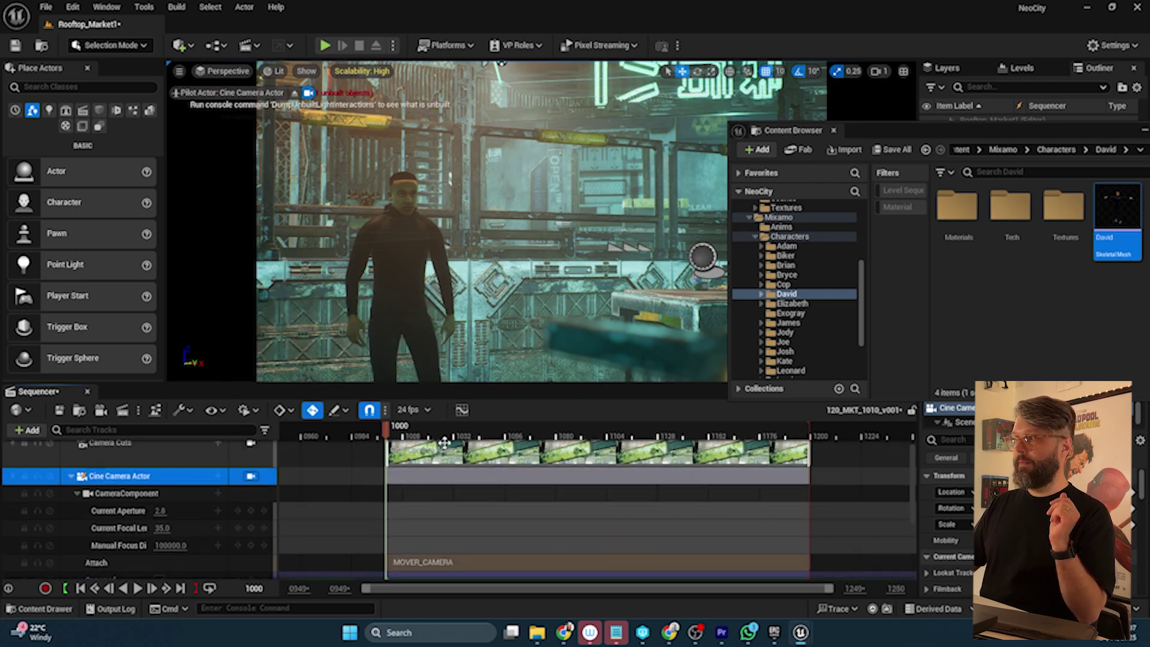
{"action": "left_click_drag", "start_coordinate": [388, 436], "coordinate": [547, 426]}
{"action": "left_click", "coordinate": [71, 477]}
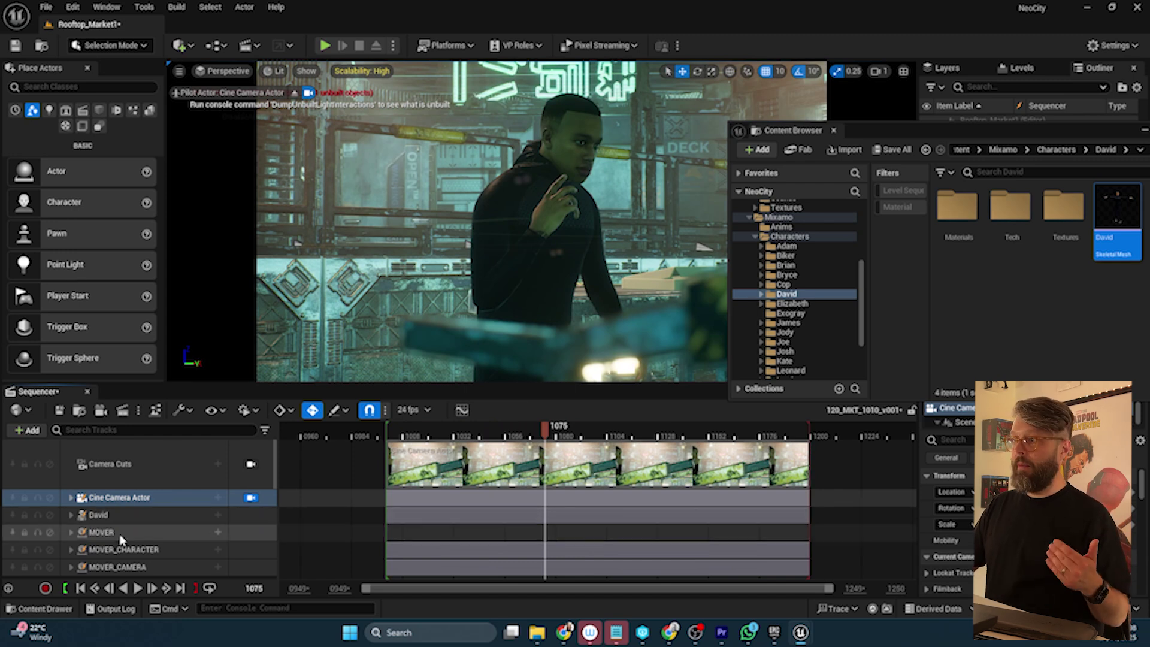
Step: Split the view into a free perspective beside the piloted camera and move the Content Browser clear of the camera image
{"action": "left_click", "coordinate": [149, 567]}
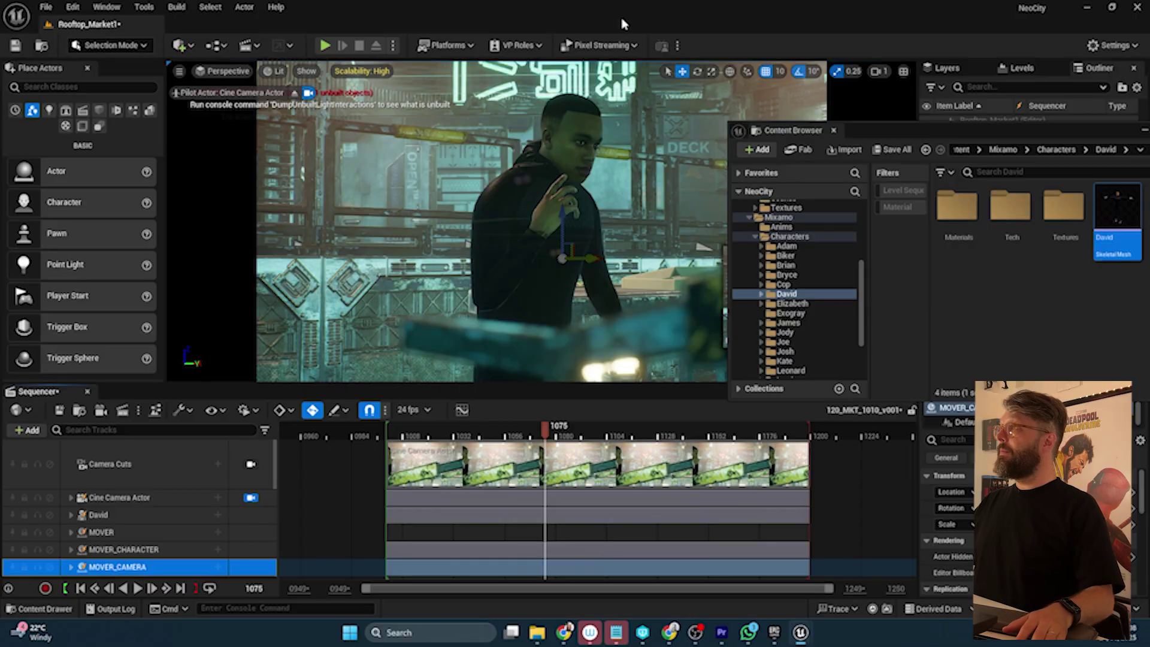
{"action": "left_click", "coordinate": [903, 73]}
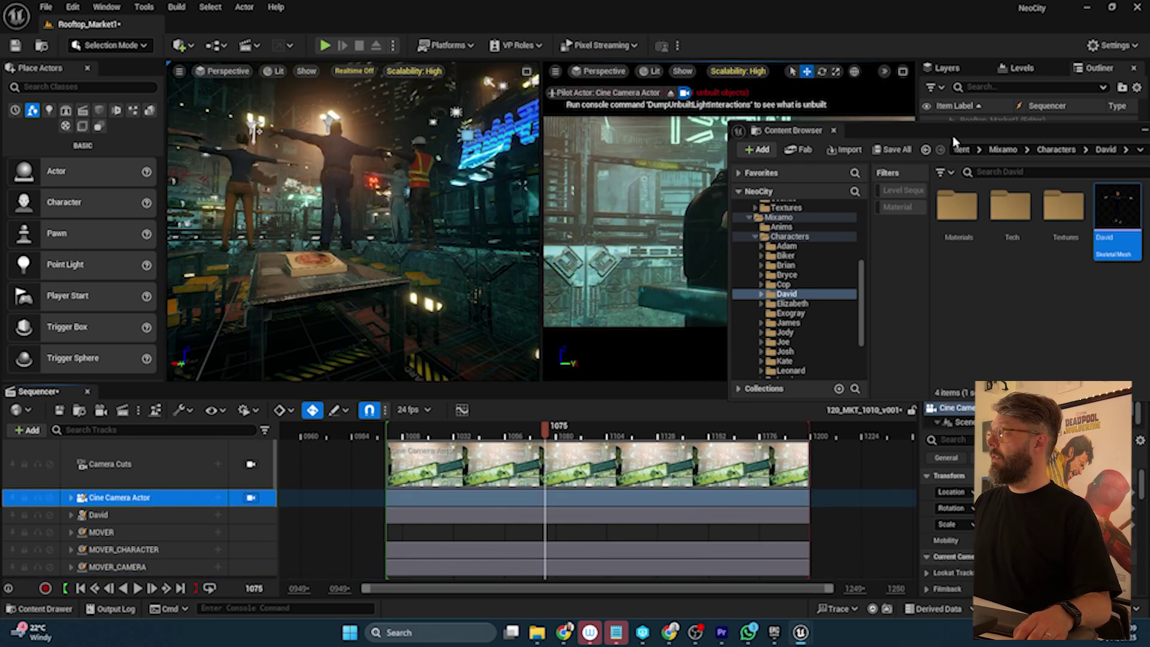
{"action": "left_click_drag", "start_coordinate": [954, 141], "coordinate": [899, 341]}
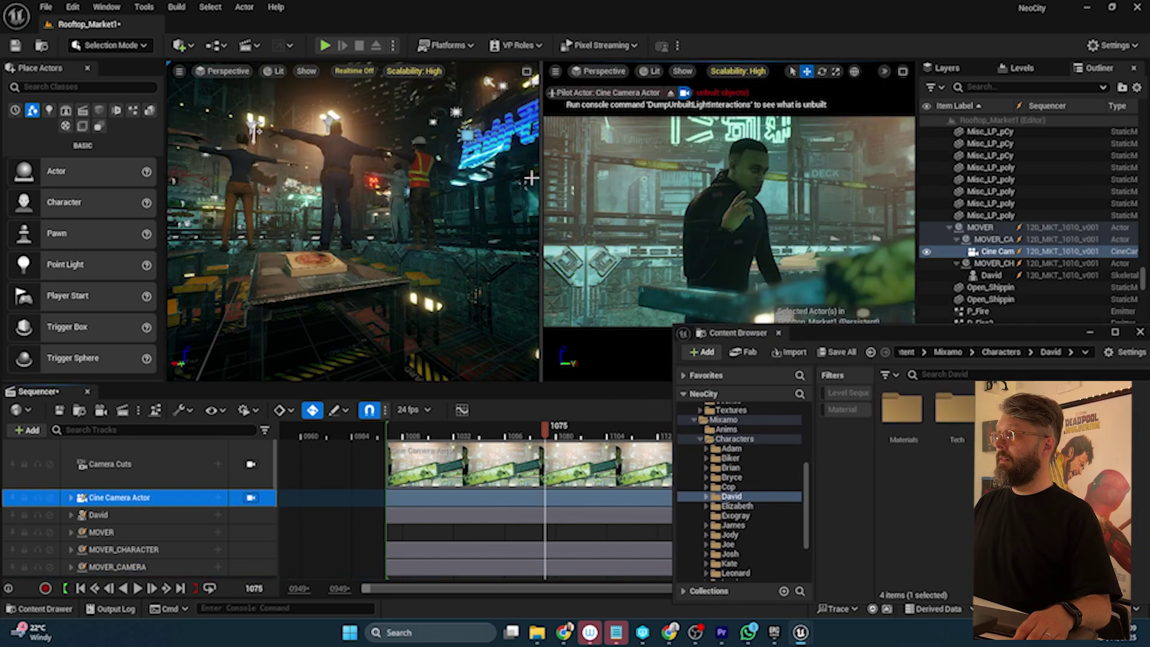
{"action": "right_click_drag", "start_coordinate": [259, 131], "coordinate": [173, 165]}
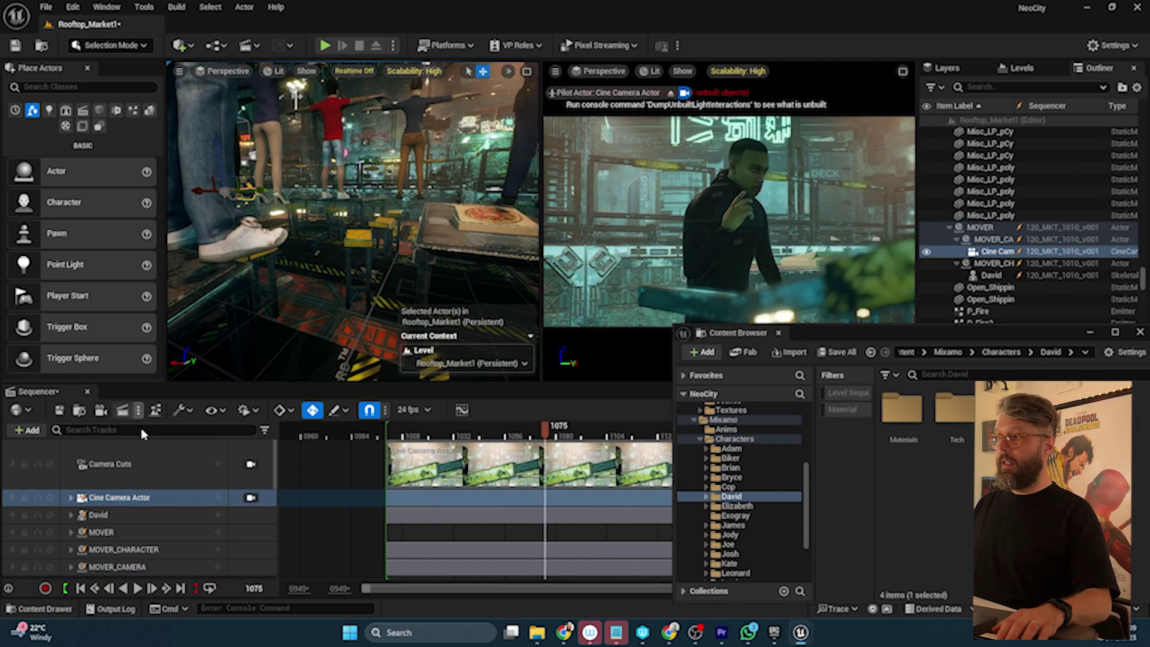
Step: Select MOVER, MOVER_CHARACTER and MOVER_CAMERA in turn to examine their places in the scene and hierarchy from above
{"action": "left_click", "coordinate": [116, 537]}
{"action": "mouse_move", "coordinate": [335, 227]}
{"action": "right_mouse_down"}
{"action": "mouse_move", "coordinate": [351, 251]}
{"action": "mouse_move", "coordinate": [341, 257]}
{"action": "mouse_move", "coordinate": [356, 225]}
{"action": "mouse_move", "coordinate": [320, 230]}
{"action": "mouse_move", "coordinate": [345, 237]}
{"action": "mouse_move", "coordinate": [329, 236]}
{"action": "right_mouse_up"}
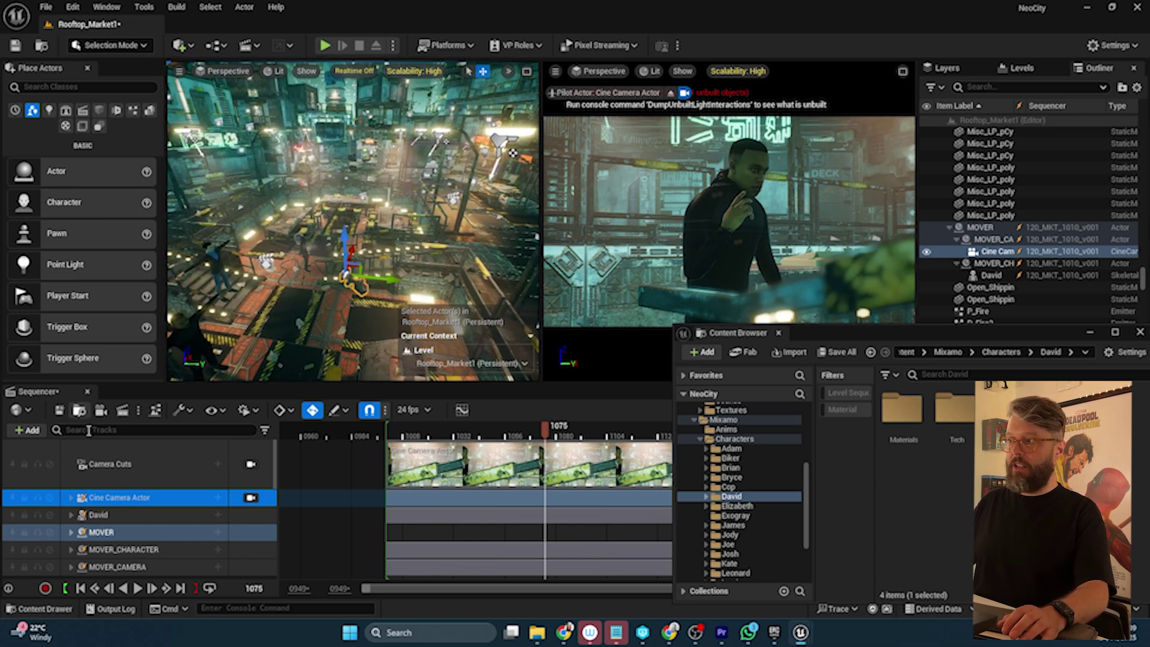
{"action": "left_click", "coordinate": [134, 552]}
{"action": "left_click", "coordinate": [121, 564]}
{"action": "left_click", "coordinate": [116, 532]}
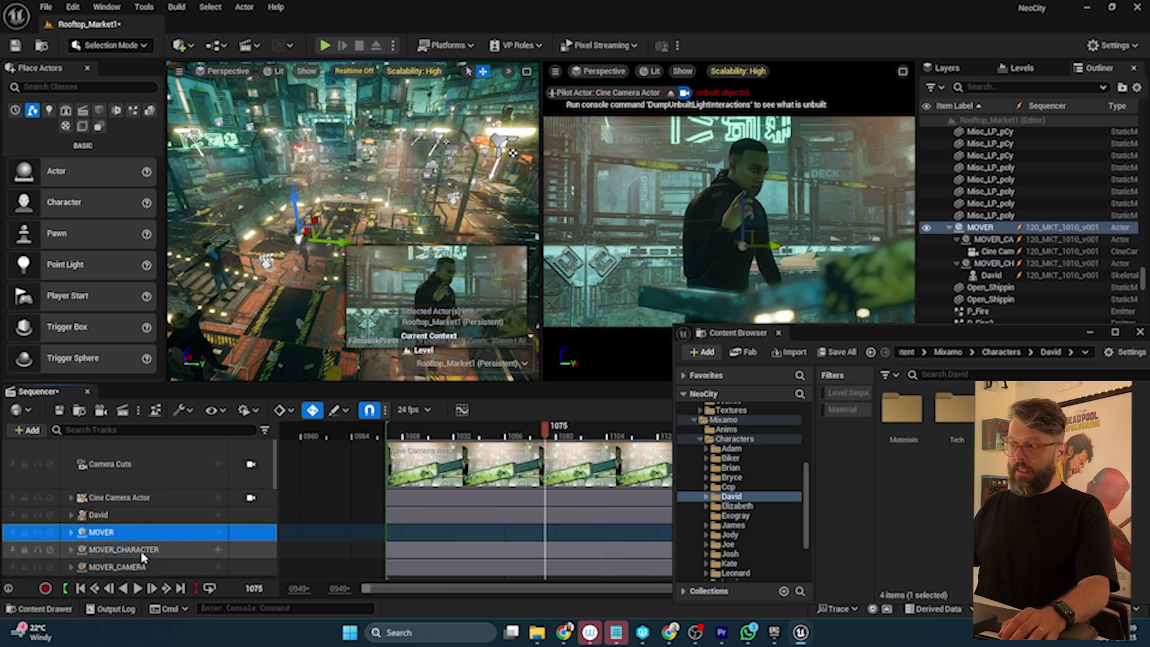
{"action": "left_click", "coordinate": [137, 550]}
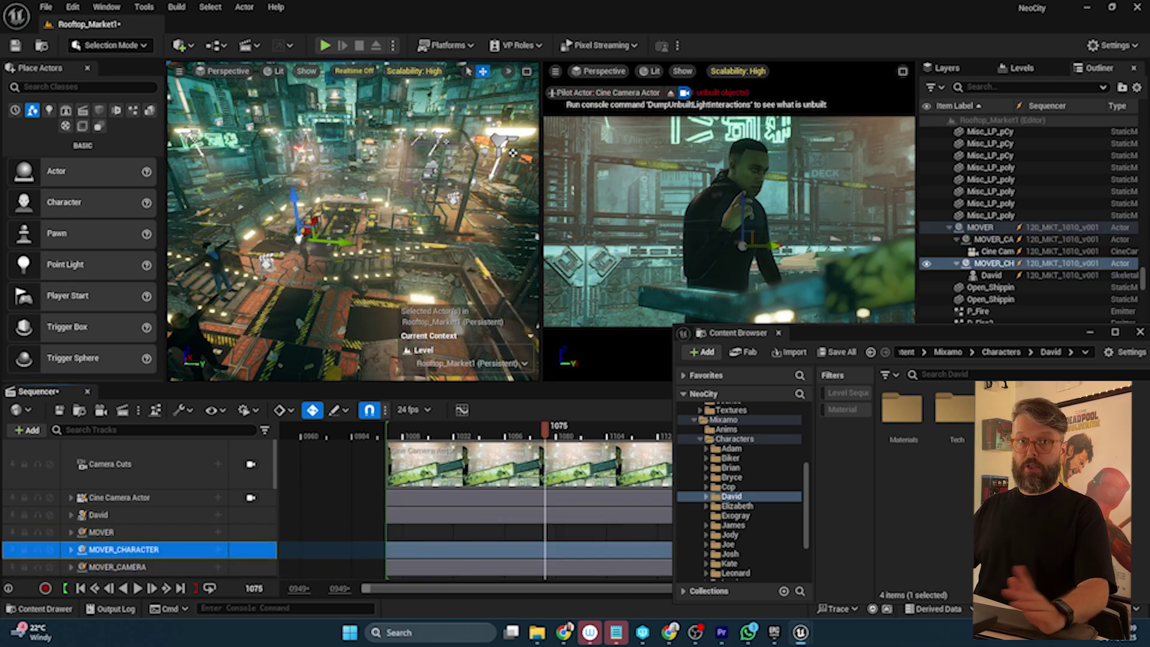
{"action": "left_click", "coordinate": [143, 566]}
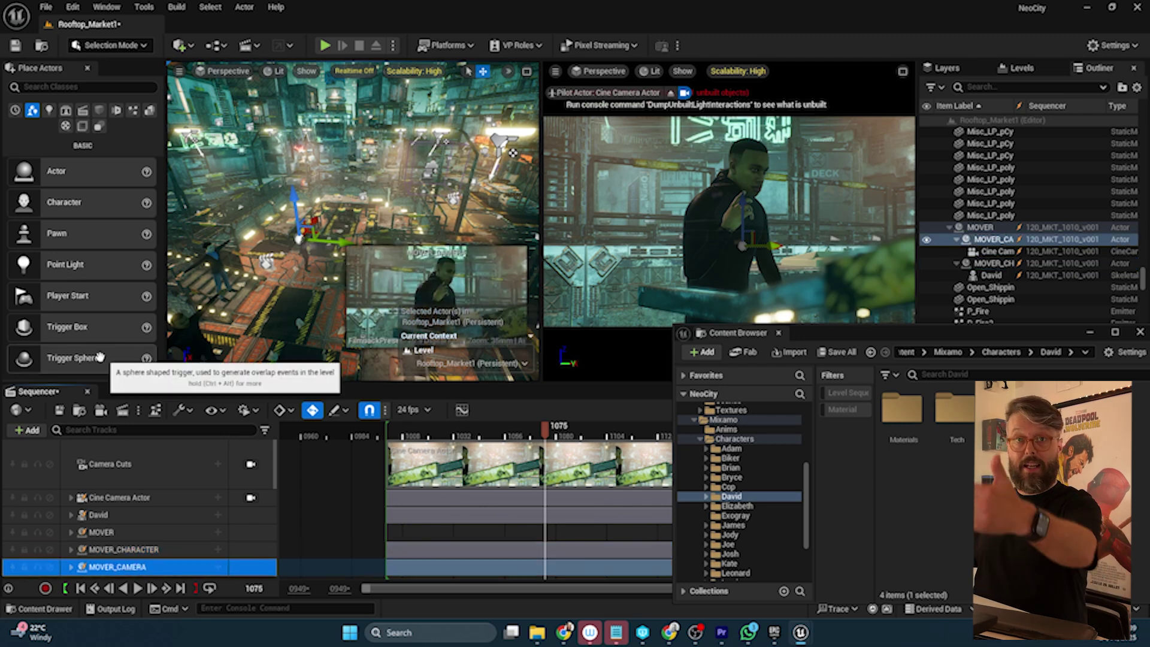
Step: Try moving the camera through MOVER_CAMERA in the free perspective view and undo the move
{"action": "left_click_drag", "start_coordinate": [365, 182], "coordinate": [497, 215], "text": "alt"}
{"action": "left_click_drag", "start_coordinate": [354, 204], "coordinate": [379, 209]}
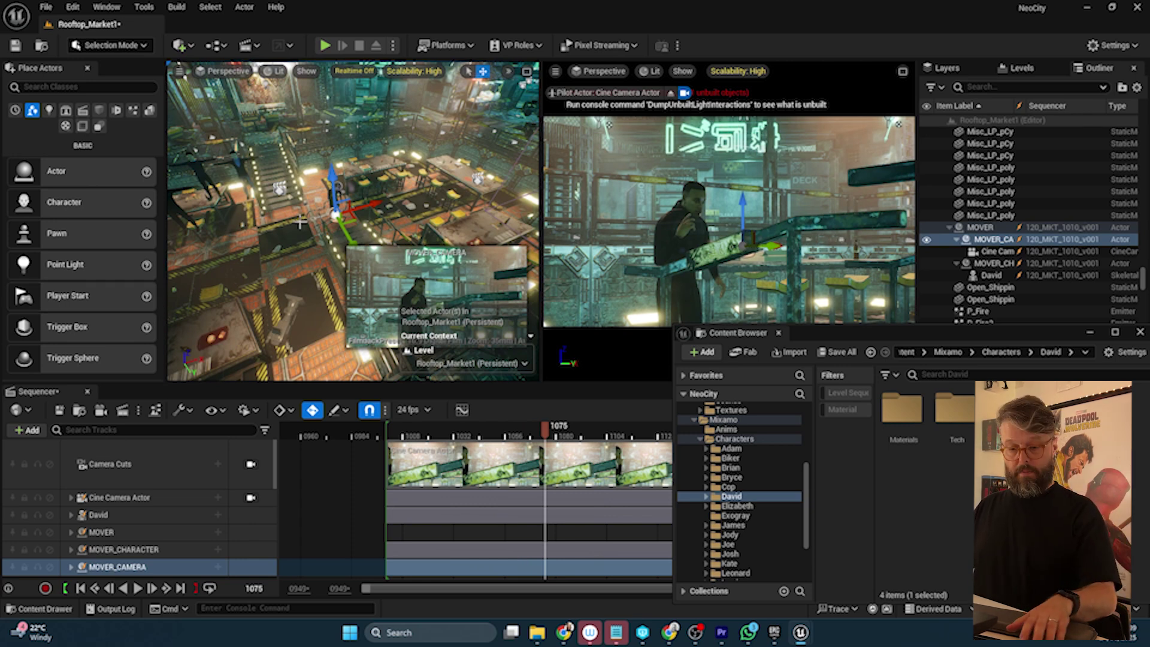
{"action": "key", "text": "ctrl+z"}
{"action": "key", "text": "ctrl+z"}
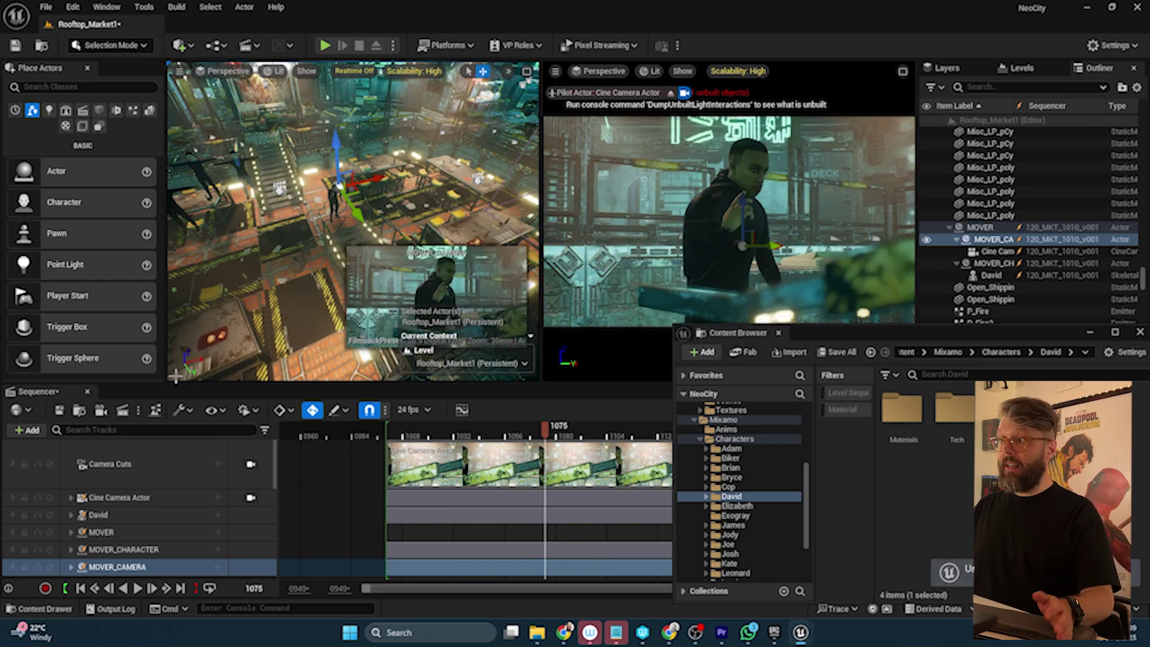
Step: Try moving the character through MOVER_CHARACTER in the free perspective view and undo the move
{"action": "left_click", "coordinate": [154, 549]}
{"action": "left_click_drag", "start_coordinate": [355, 212], "coordinate": [386, 150]}
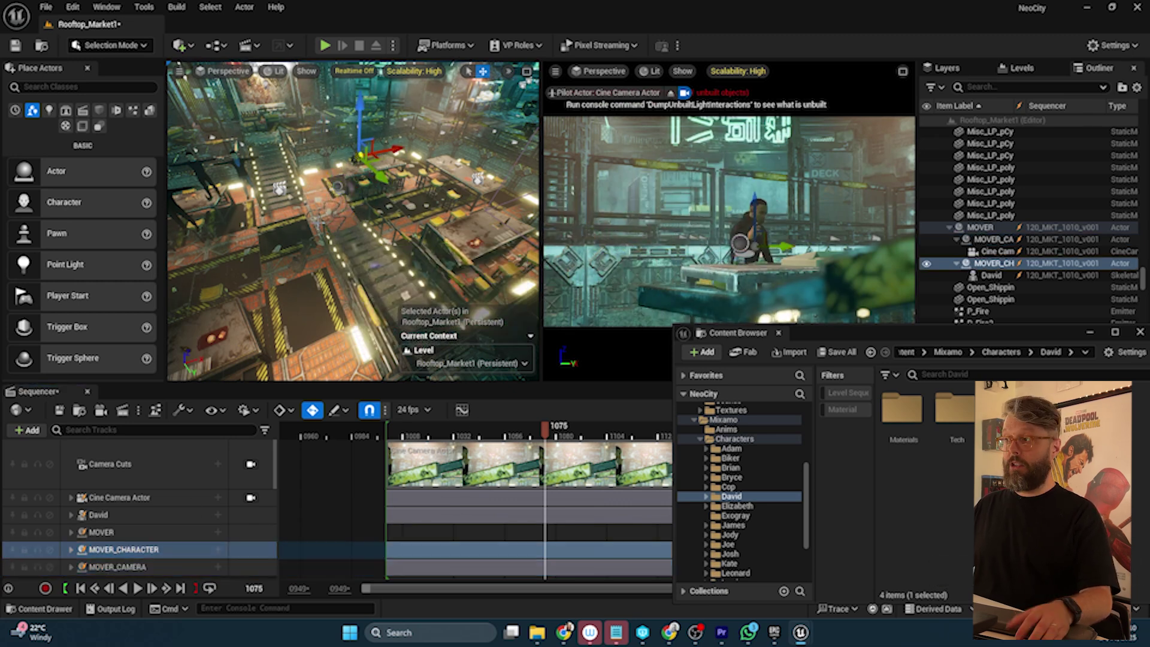
{"action": "key", "text": "ctrl+z"}
{"action": "key", "text": "ctrl+z"}
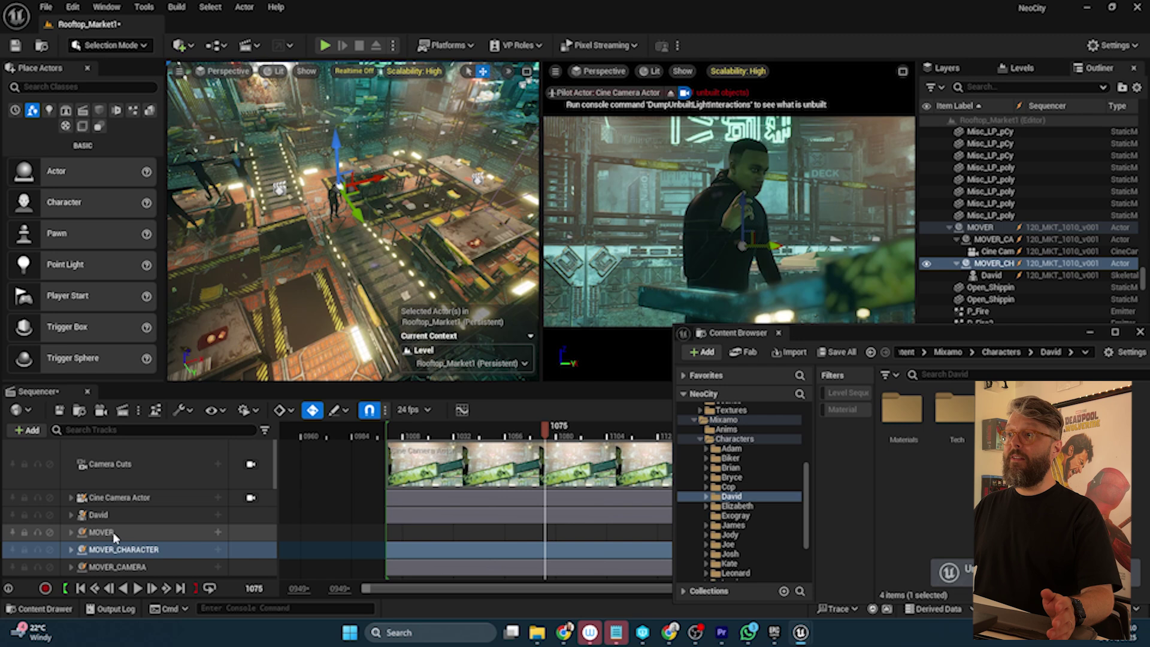
Step: Move and rotate MOVER to another part of the market with its character and camera, and check the shot up to frame 1133
{"action": "left_click", "coordinate": [129, 532]}
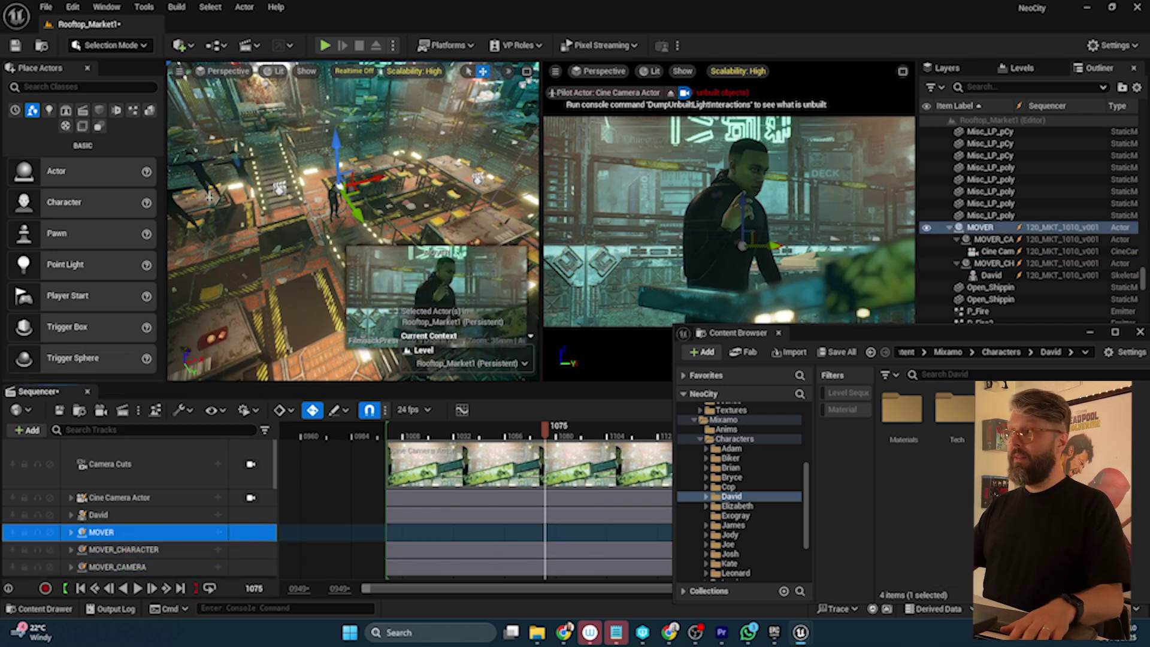
{"action": "right_click_drag", "start_coordinate": [209, 197], "coordinate": [289, 190]}
{"action": "right_click_drag", "start_coordinate": [242, 274], "coordinate": [299, 264]}
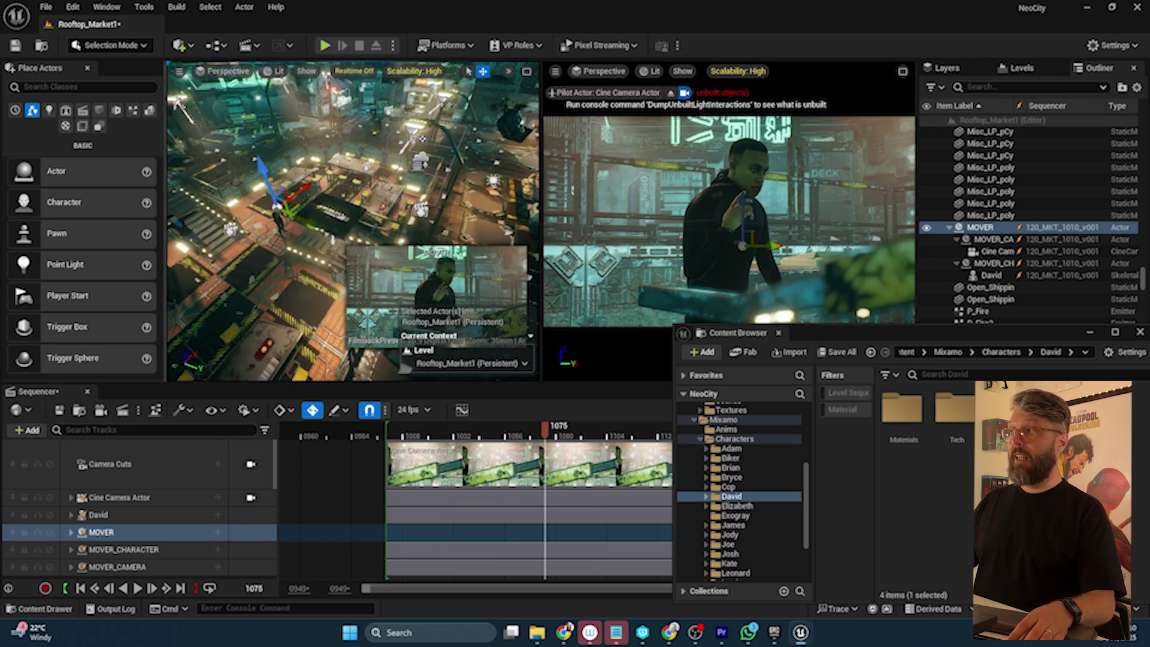
{"action": "left_click_drag", "start_coordinate": [333, 238], "coordinate": [227, 207], "text": "alt"}
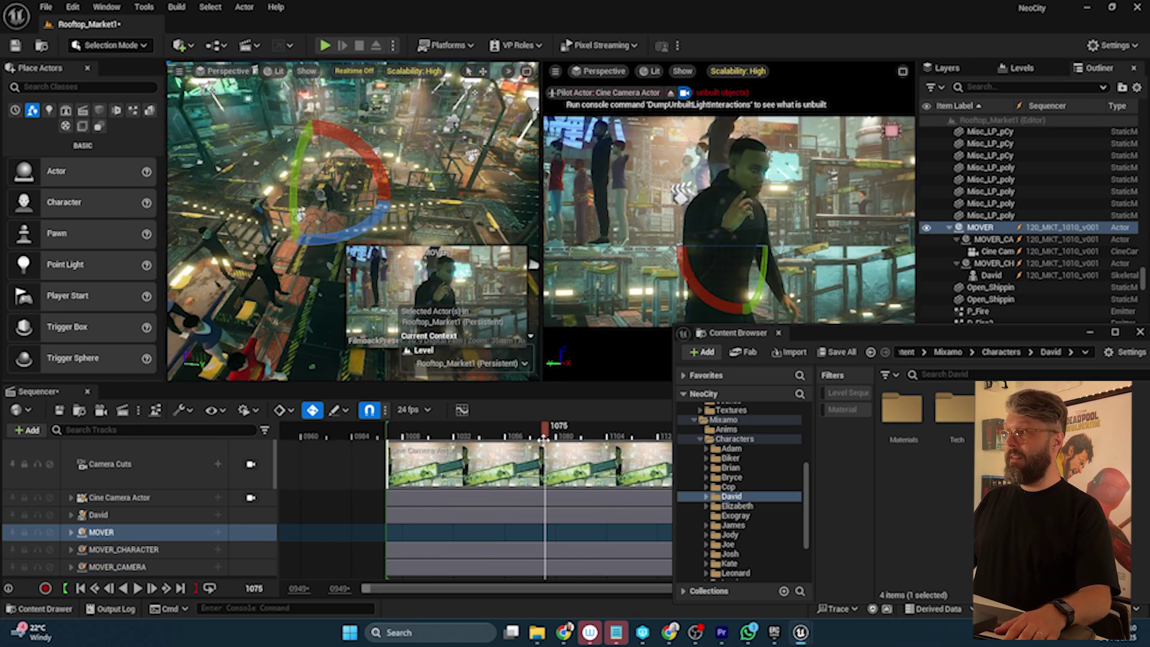
{"action": "left_click_drag", "start_coordinate": [484, 435], "coordinate": [668, 436]}
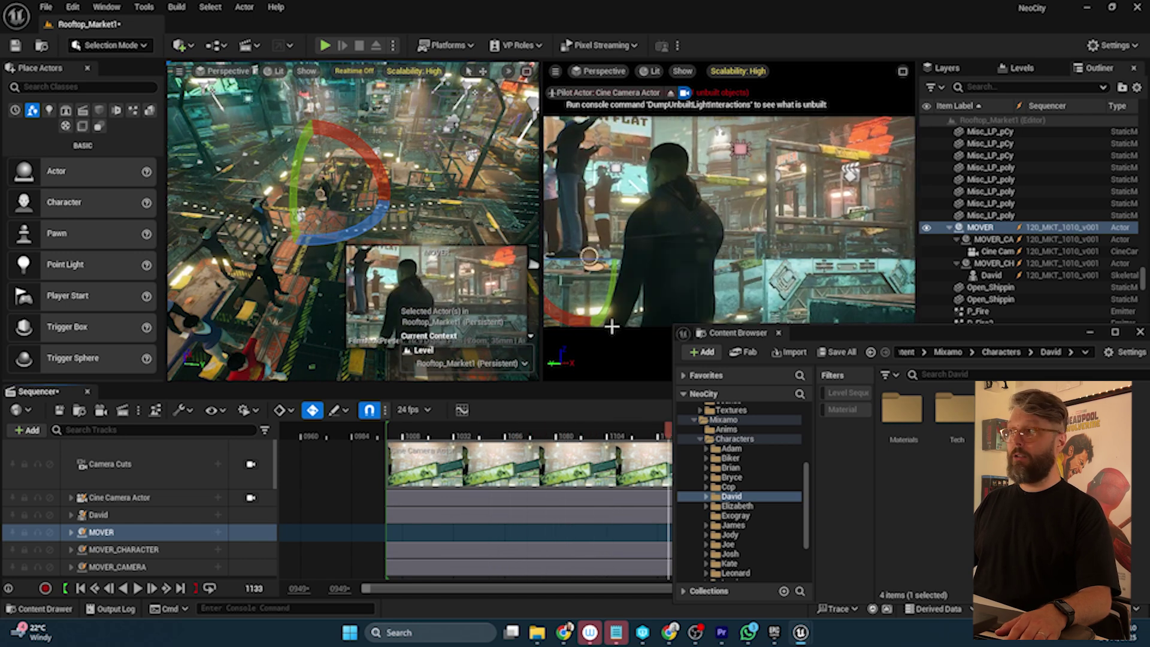
Step: Turn MOVER so the shot looks past the character toward the crowd and market sign, and adjust its height
{"action": "left_click_drag", "start_coordinate": [352, 201], "coordinate": [491, 207]}
{"action": "right_click_drag", "start_coordinate": [491, 207], "coordinate": [533, 207]}
{"action": "left_click_drag", "start_coordinate": [424, 169], "coordinate": [445, 164]}
{"action": "left_click_drag", "start_coordinate": [422, 91], "coordinate": [423, 90]}
{"action": "key", "text": "w"}
{"action": "right_click_drag", "start_coordinate": [353, 198], "coordinate": [323, 180]}
{"action": "left_click_drag", "start_coordinate": [285, 139], "coordinate": [279, 107]}
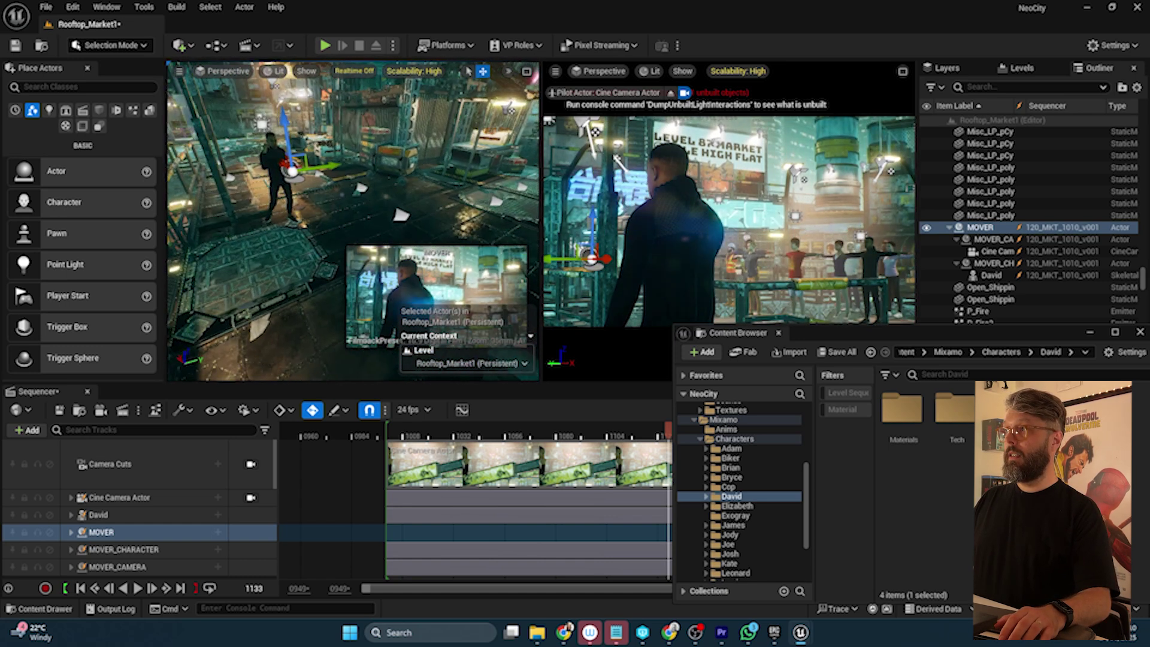